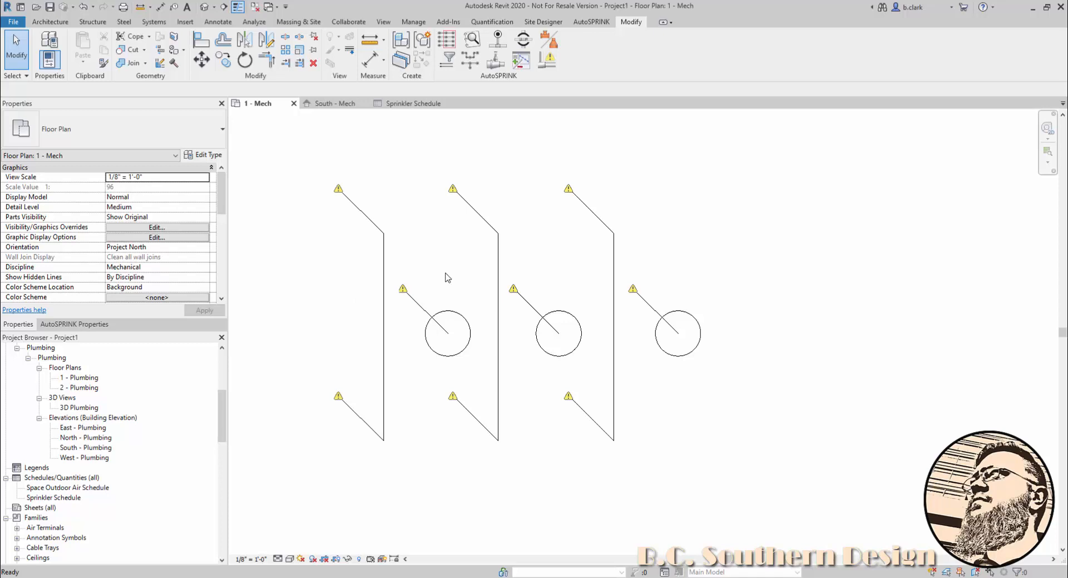
Open the leftmost sprinkler's family for editing, inspect its connector's System Classification, and close the family view
{"action": "double_click", "coordinate": [445, 313]}
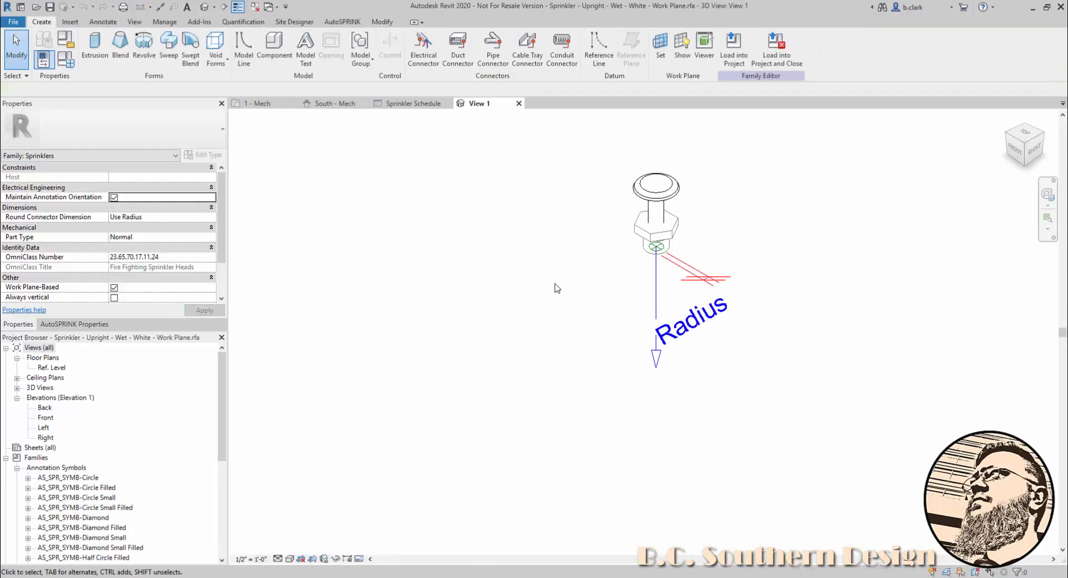
{"action": "left_click", "coordinate": [654, 293]}
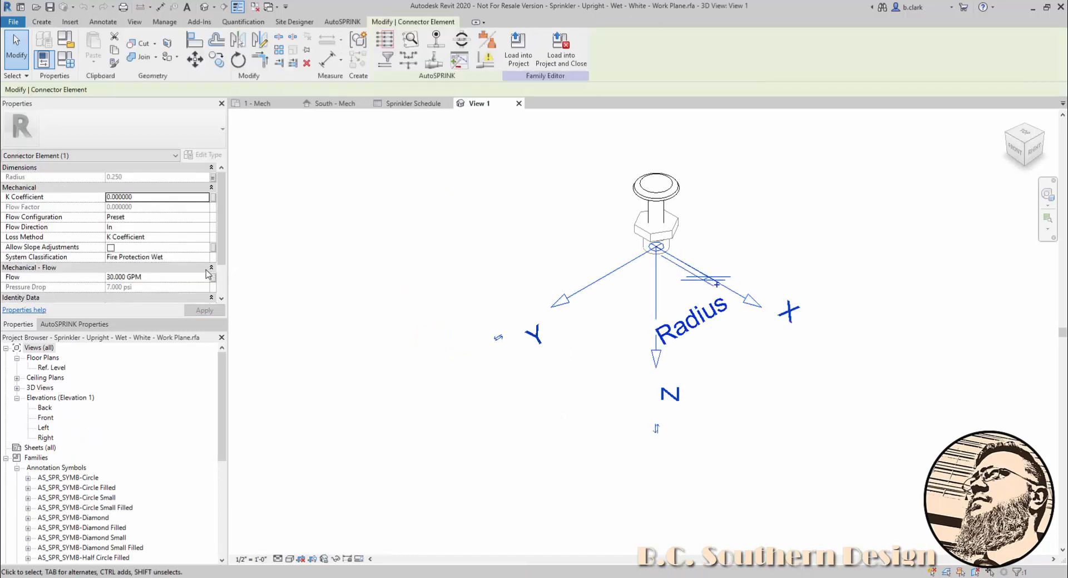
{"action": "left_click", "coordinate": [204, 257]}
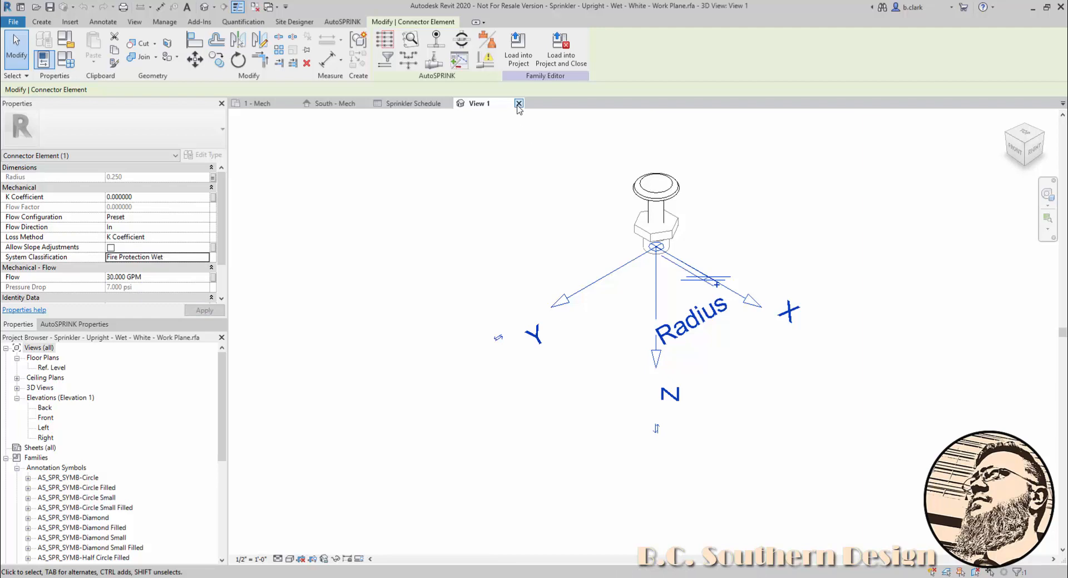
{"action": "left_click", "coordinate": [519, 104]}
{"action": "left_click", "coordinate": [561, 301]}
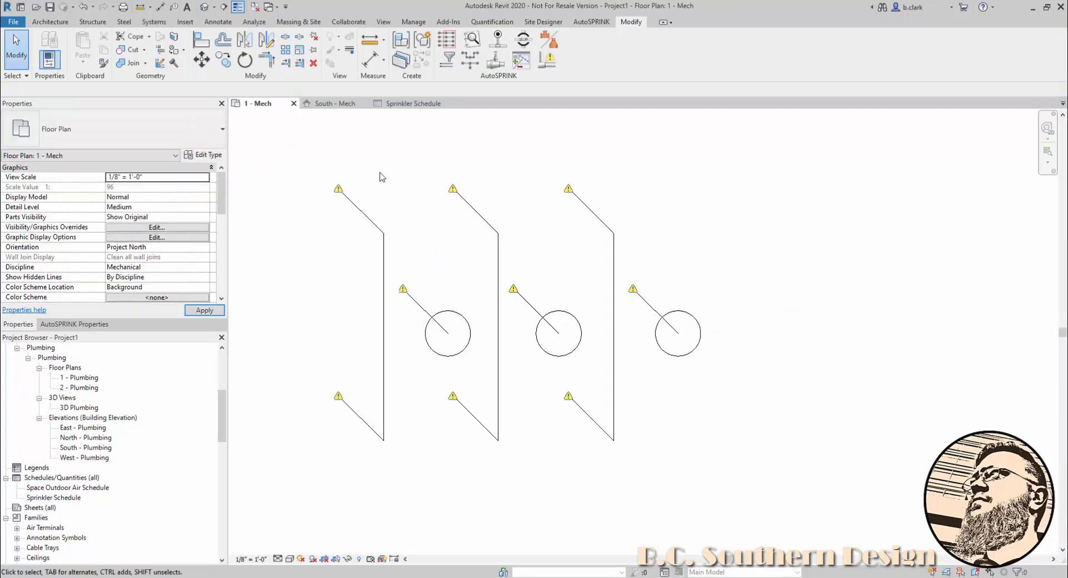
Check the System Classification of the left and middle sprinklers in the floor plan
{"action": "left_click", "coordinate": [447, 313]}
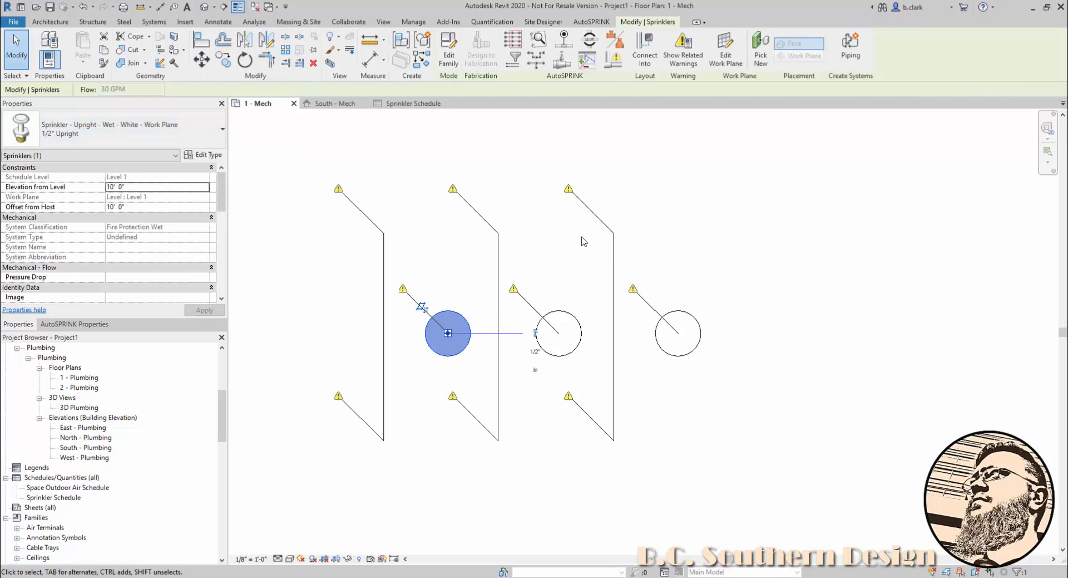
{"action": "left_click", "coordinate": [573, 317]}
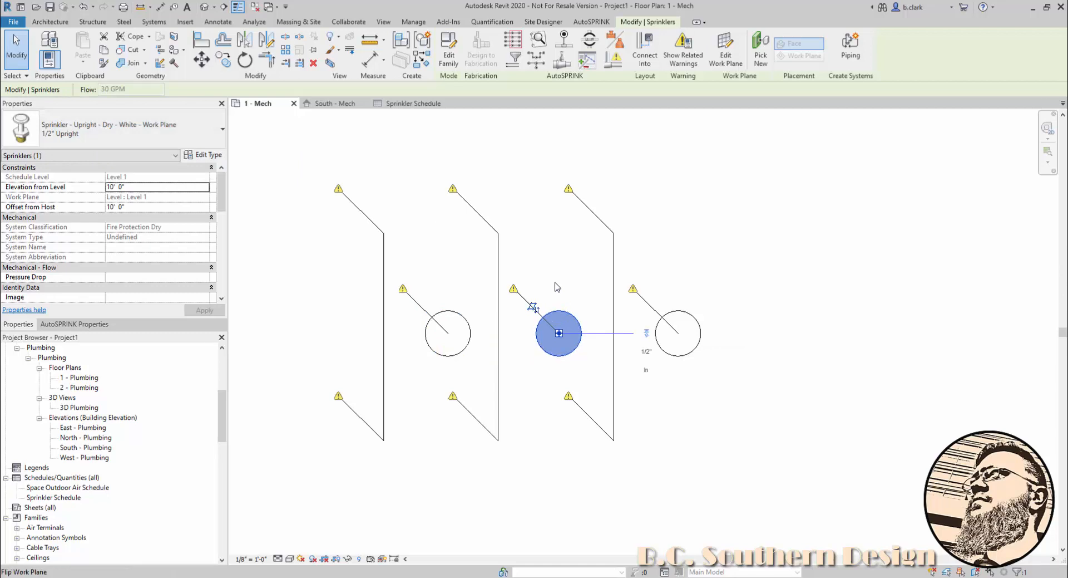
{"action": "key", "text": "Escape"}
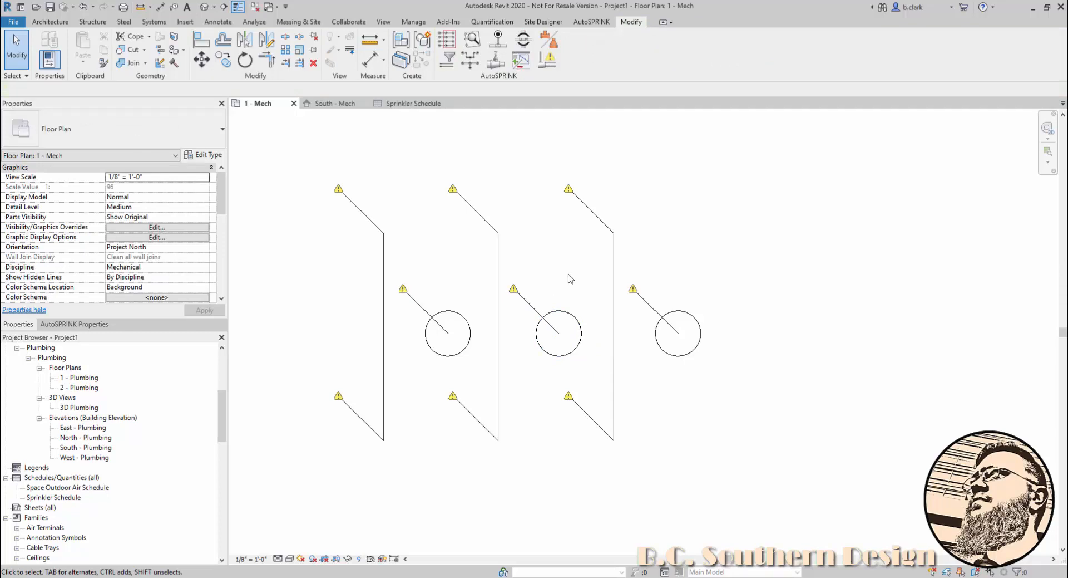
{"action": "left_click", "coordinate": [498, 267]}
{"action": "left_click", "coordinate": [564, 291]}
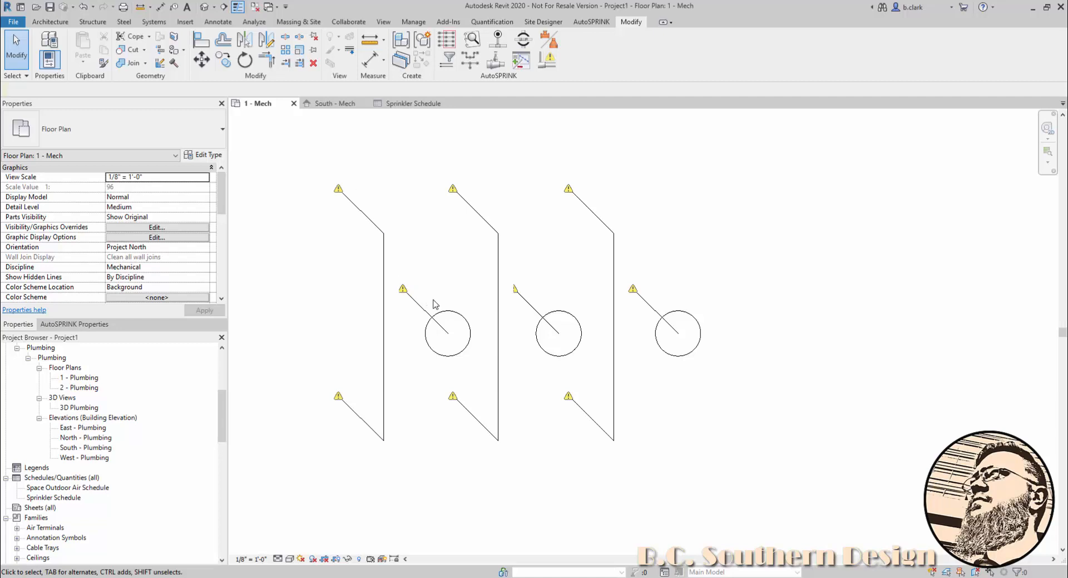
Review the Sprinkler Schedule and check the rightmost sprinkler's system classification in the 1 - Mech floor plan
{"action": "left_click", "coordinate": [411, 103]}
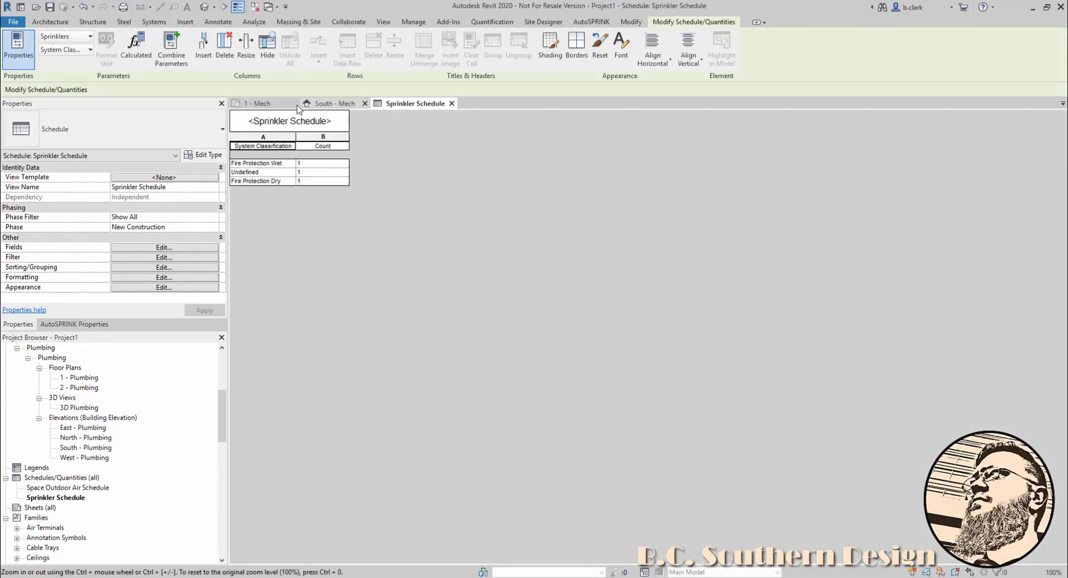
{"action": "left_click", "coordinate": [257, 104]}
{"action": "left_click", "coordinate": [676, 333]}
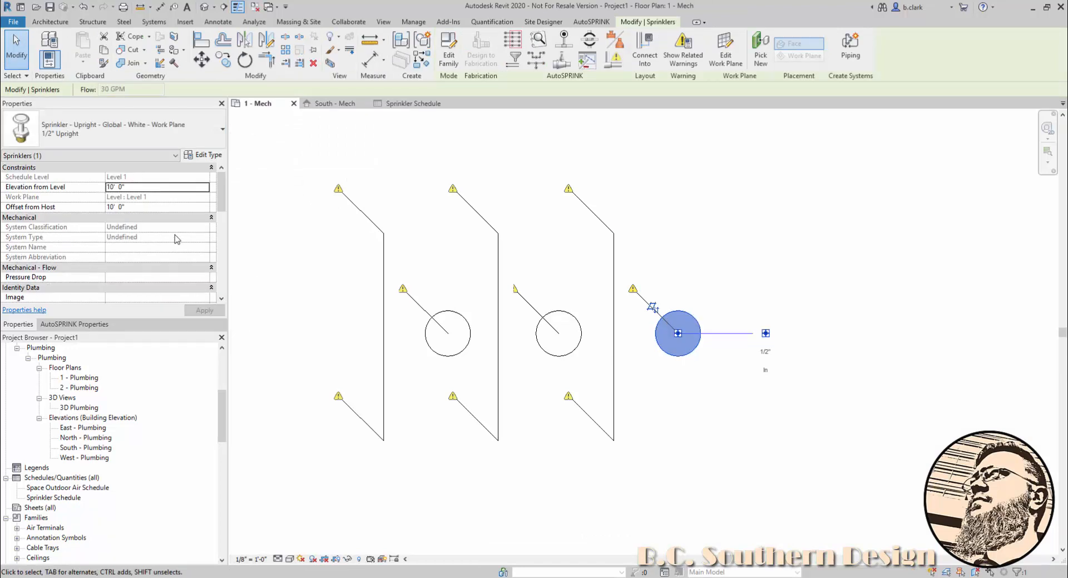
{"action": "left_click", "coordinate": [765, 203]}
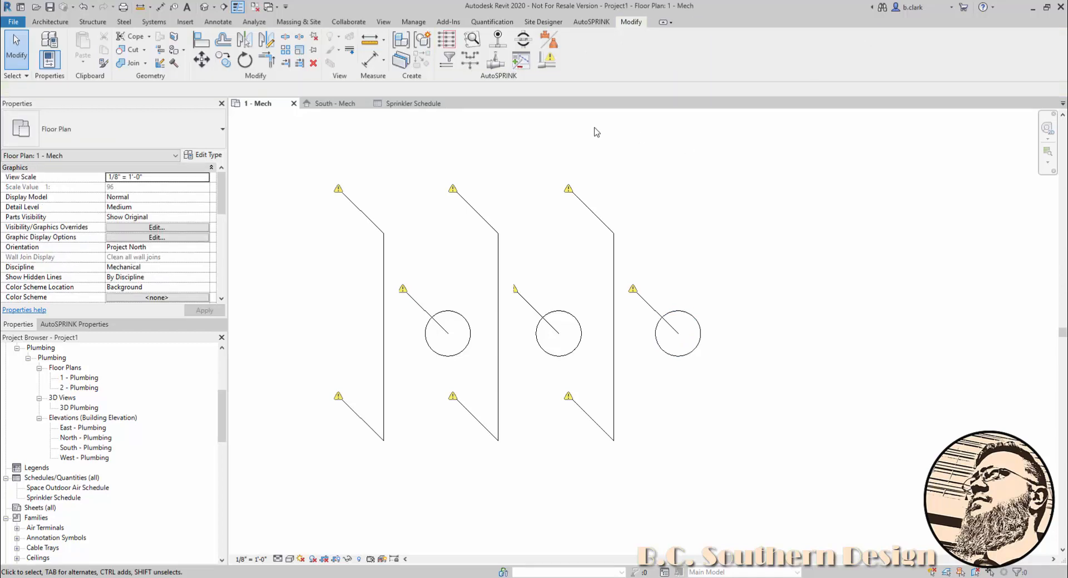
Connect the leftmost sprinkler into the left pipe, check its system properties, and undo the connection
{"action": "left_click", "coordinate": [445, 310]}
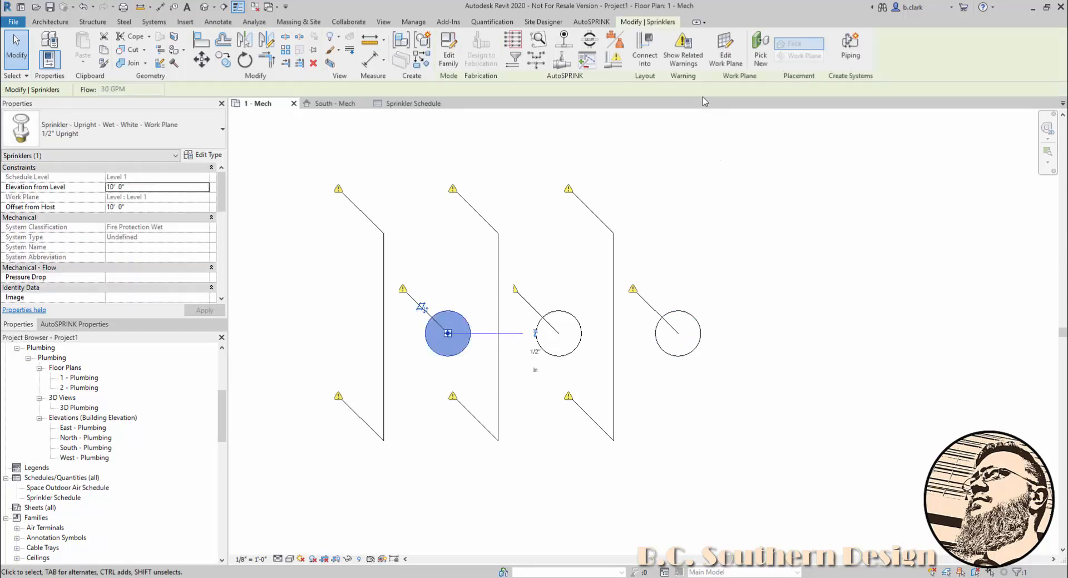
{"action": "left_click", "coordinate": [645, 50]}
{"action": "left_click", "coordinate": [384, 305]}
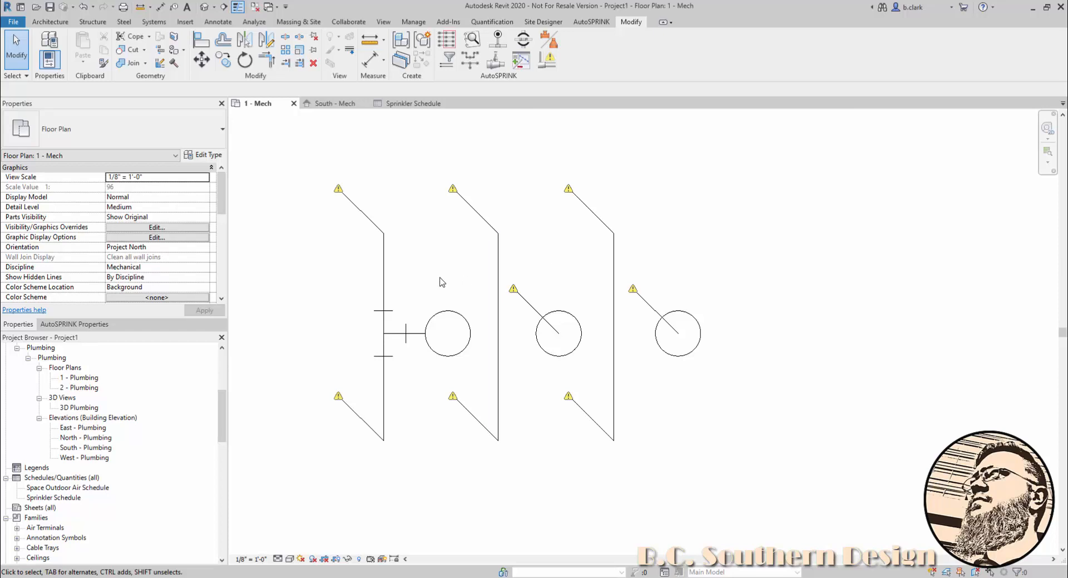
{"action": "left_click", "coordinate": [452, 316]}
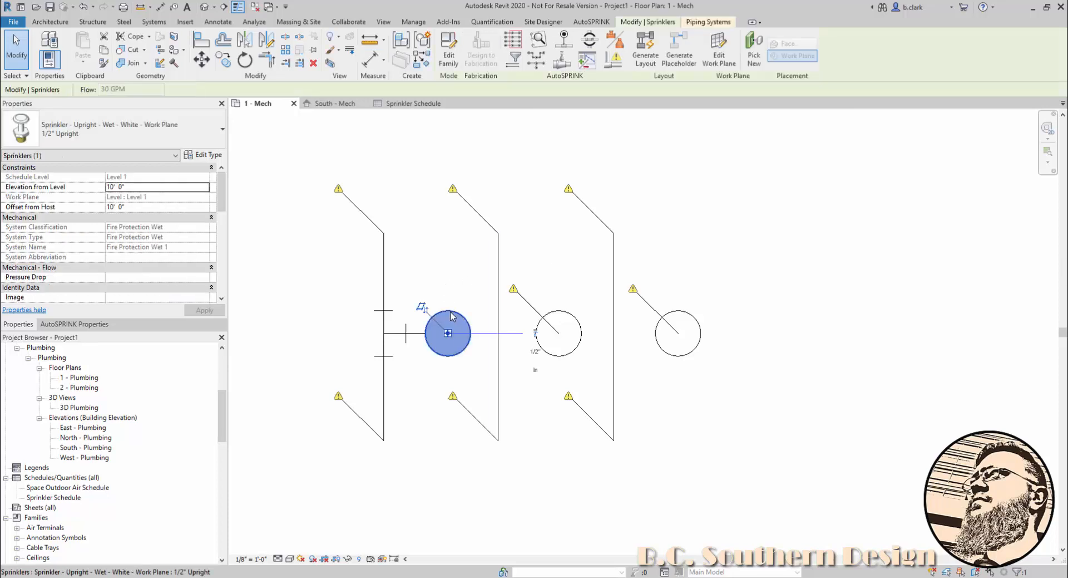
{"action": "left_click", "coordinate": [389, 265]}
{"action": "left_click", "coordinate": [450, 259]}
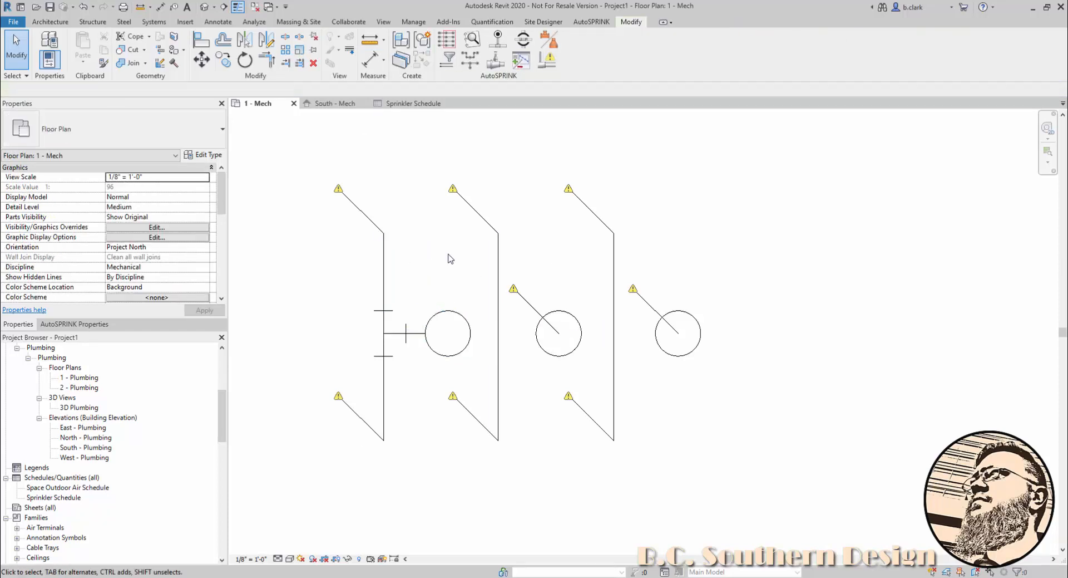
{"action": "key", "text": "ctrl+z"}
Review the System Type options offered for the left pipe while no sprinkler is connected to it
{"action": "left_click", "coordinate": [385, 273]}
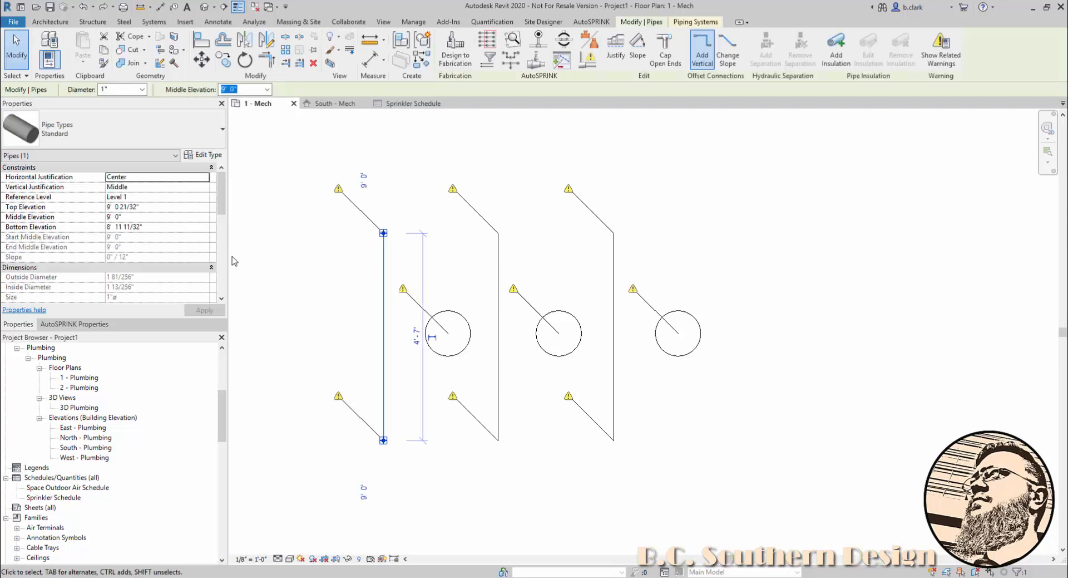
{"action": "left_click", "coordinate": [205, 287]}
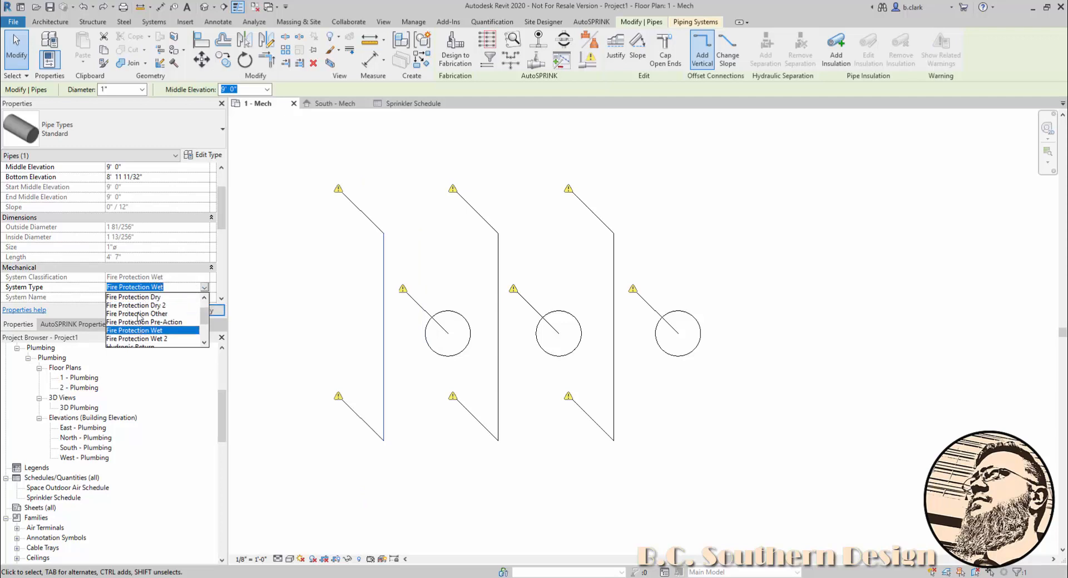
{"action": "left_click", "coordinate": [405, 229]}
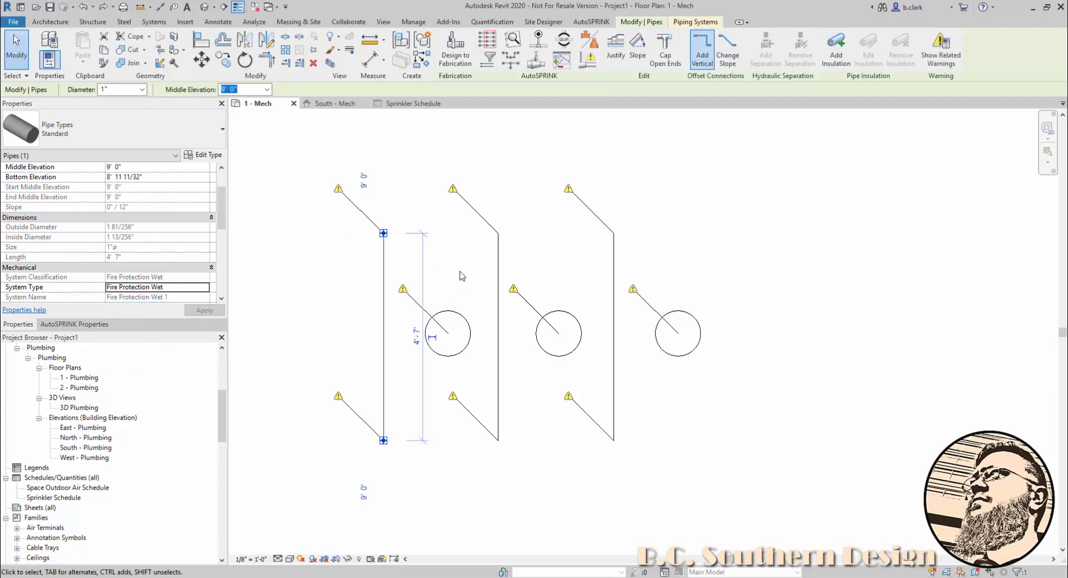
{"action": "left_click", "coordinate": [460, 272]}
Connect the leftmost wet upright sprinkler into the left vertical pipe with Connect Into
{"action": "left_click", "coordinate": [455, 318]}
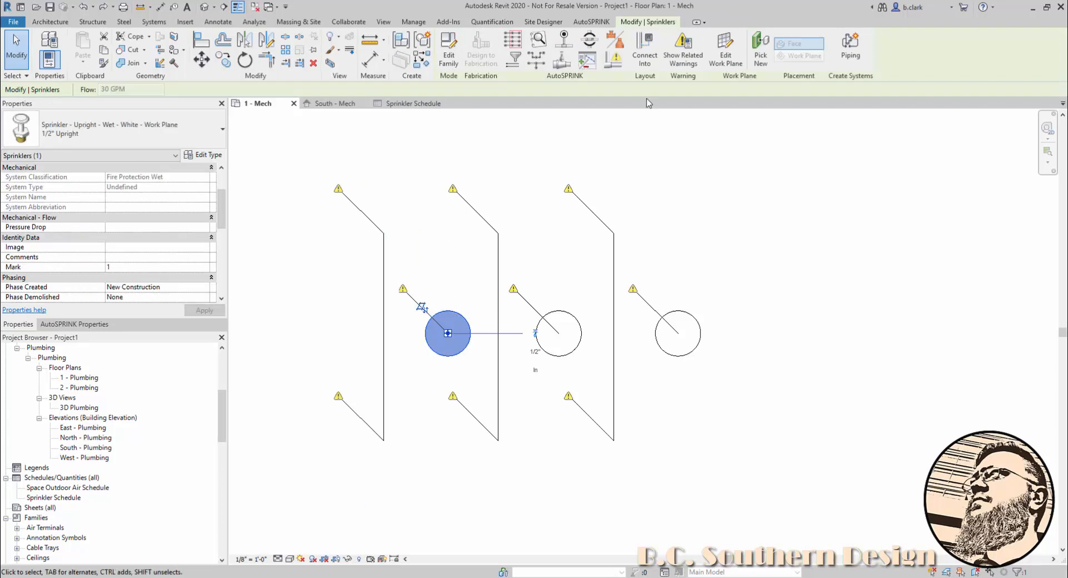
{"action": "left_click", "coordinate": [652, 55]}
{"action": "left_click", "coordinate": [383, 299]}
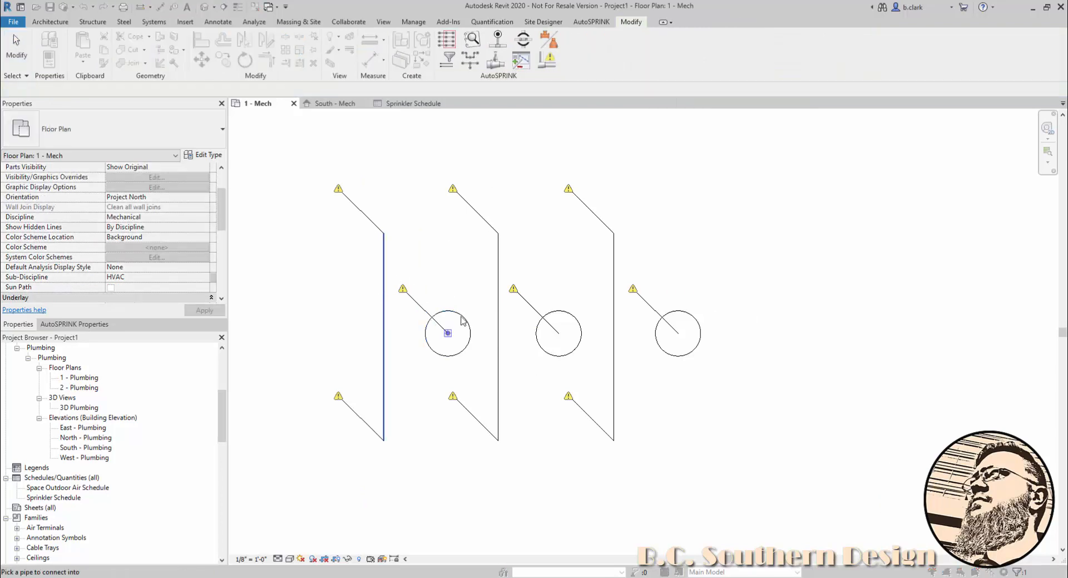
Review the System Type options of the left pipe with the wet sprinkler connected
{"action": "left_click", "coordinate": [384, 274]}
{"action": "left_click", "coordinate": [205, 287]}
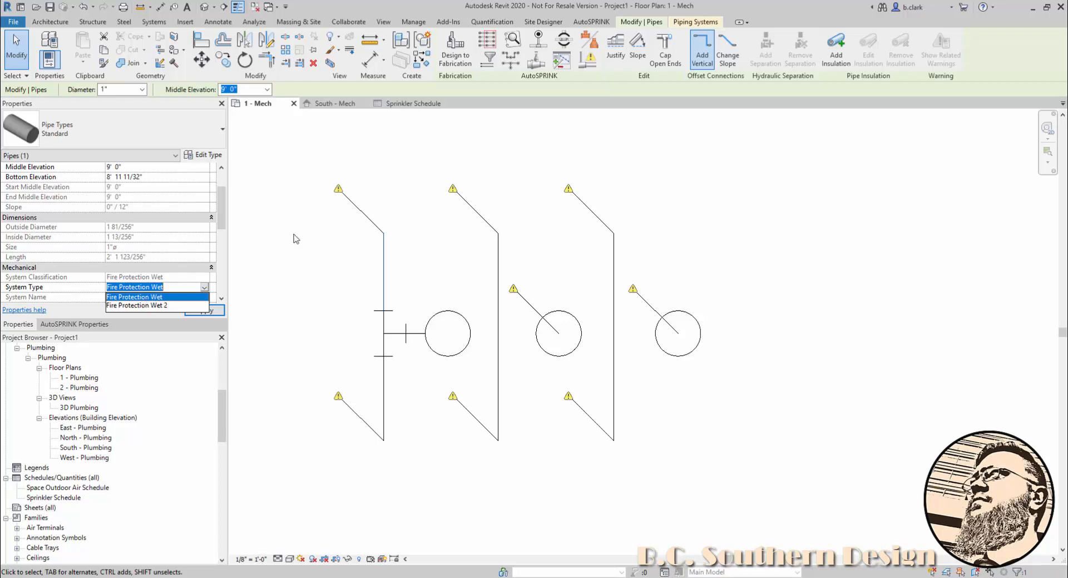
{"action": "left_click", "coordinate": [411, 173]}
Check the middle pipe's system type and connect the middle dry upright sprinkler into that pipe
{"action": "left_click", "coordinate": [498, 253]}
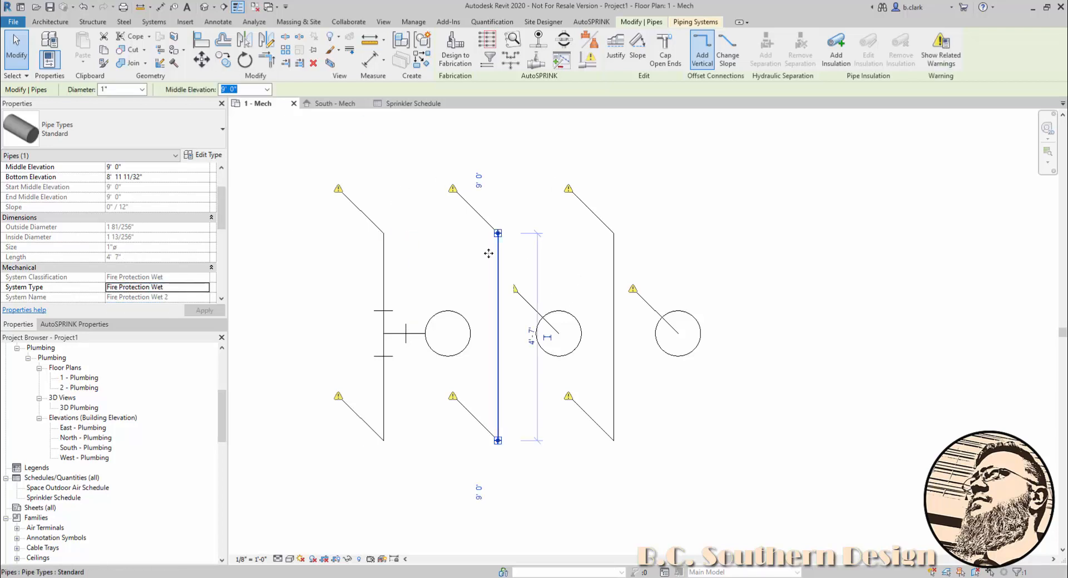
{"action": "scroll", "coordinate": [196, 263], "scroll_direction": "down", "scroll_amount": 1}
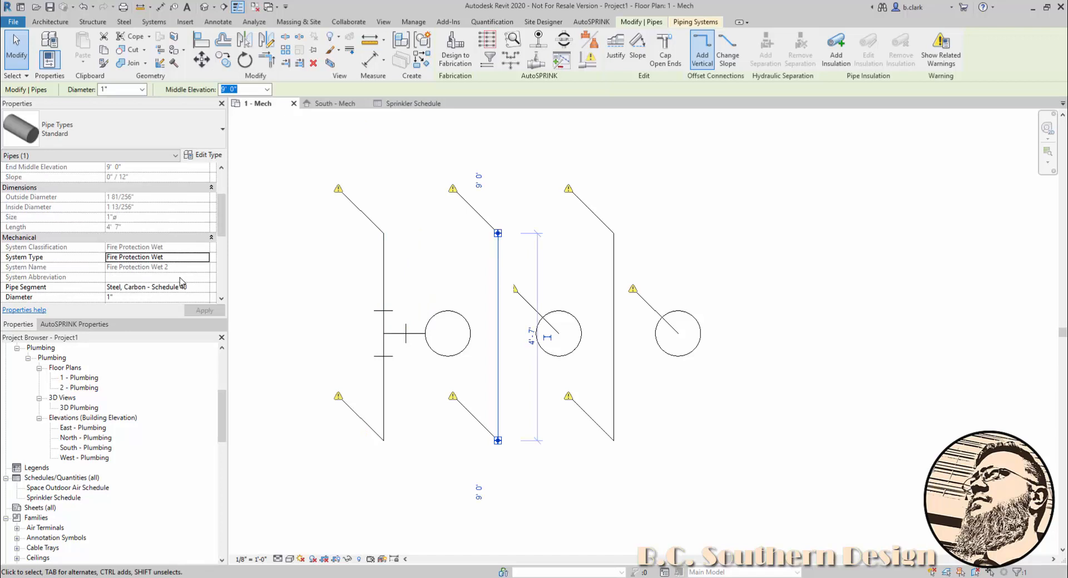
{"action": "left_click", "coordinate": [581, 330]}
{"action": "scroll", "coordinate": [180, 234], "scroll_direction": "up", "scroll_amount": 2}
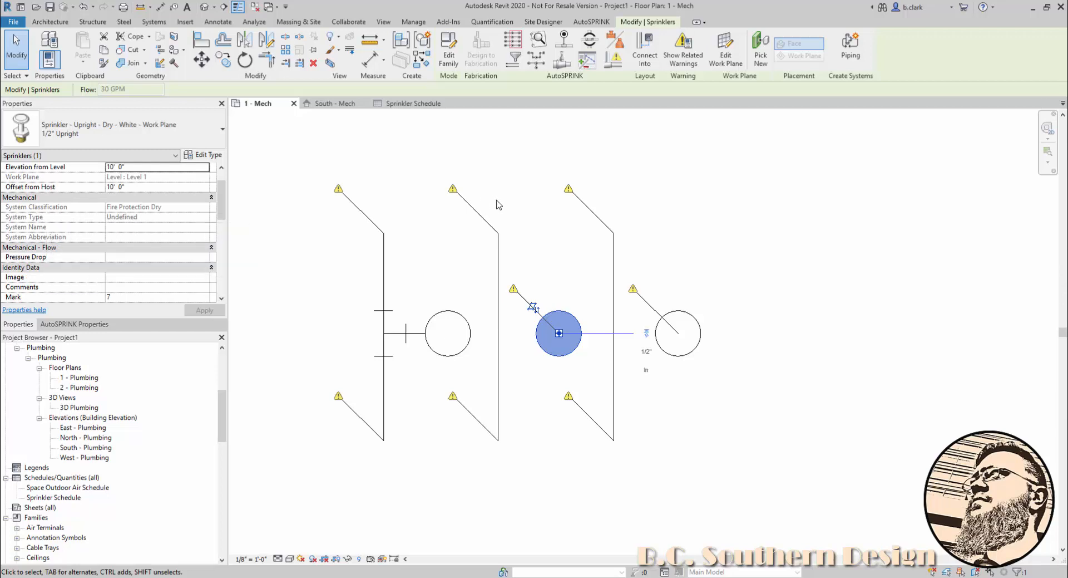
{"action": "left_click", "coordinate": [645, 51]}
{"action": "left_click", "coordinate": [504, 269]}
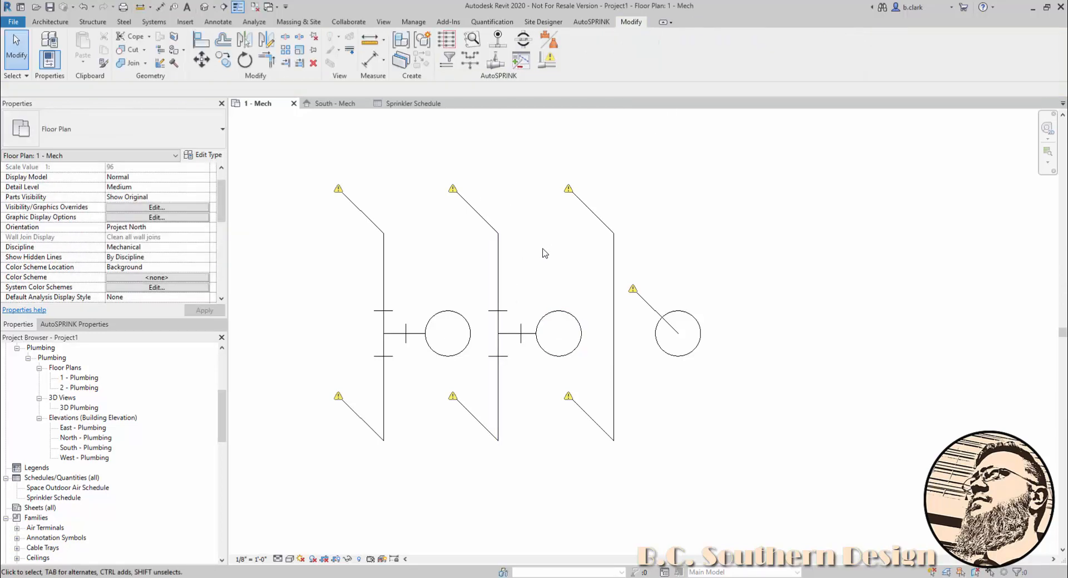
Set the middle pipe's System Type to Fire Protection Dry and check its upper and lower segments
{"action": "left_click", "coordinate": [498, 261]}
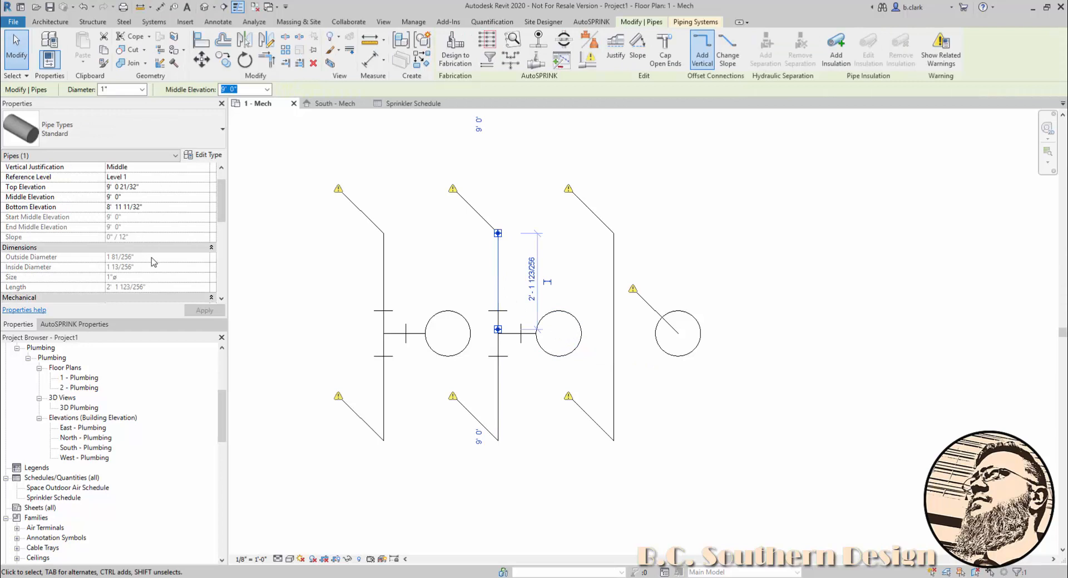
{"action": "scroll", "coordinate": [155, 261], "scroll_direction": "down", "scroll_amount": 2}
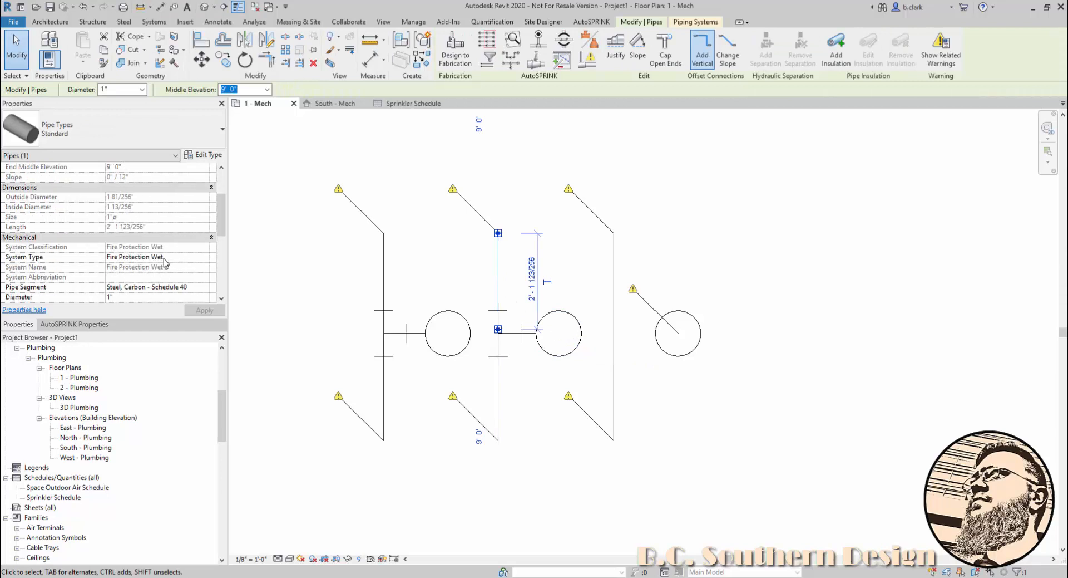
{"action": "left_click", "coordinate": [204, 257]}
{"action": "left_click", "coordinate": [205, 257]}
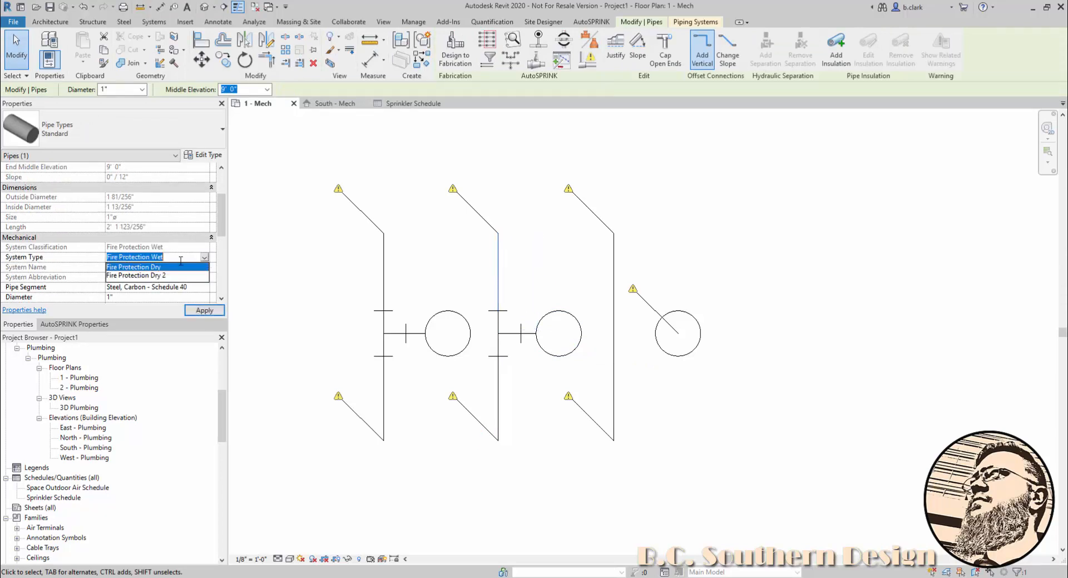
{"action": "left_click", "coordinate": [155, 268]}
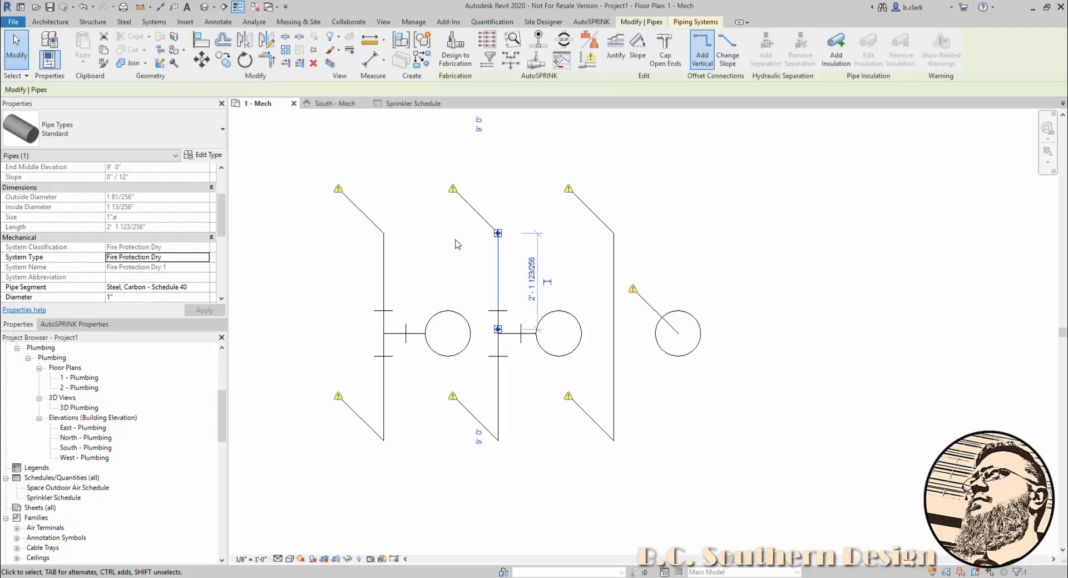
{"action": "left_click", "coordinate": [537, 211]}
{"action": "left_click", "coordinate": [498, 266]}
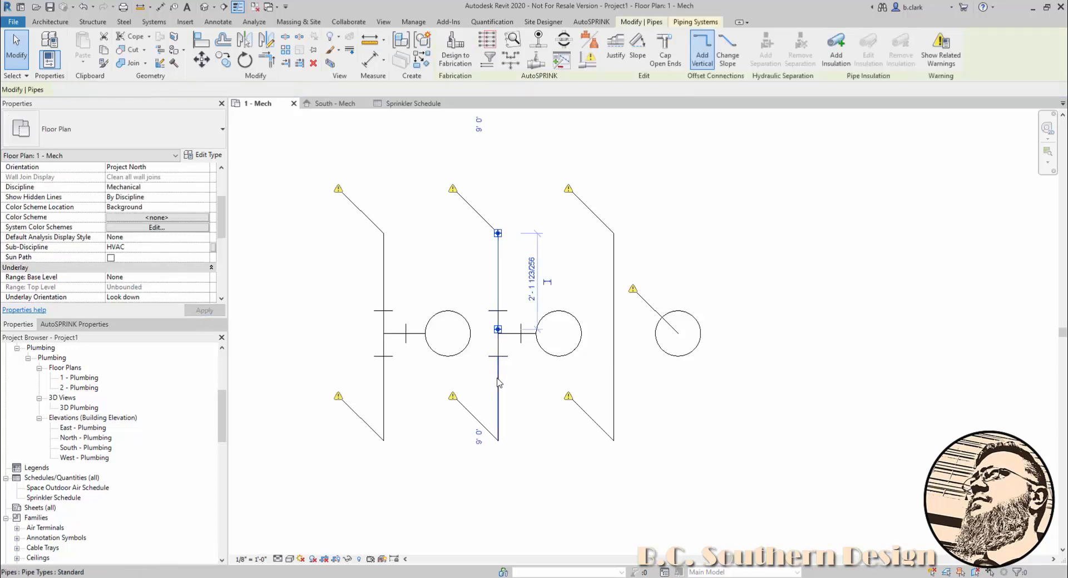
{"action": "left_click", "coordinate": [498, 381]}
{"action": "left_click", "coordinate": [538, 279]}
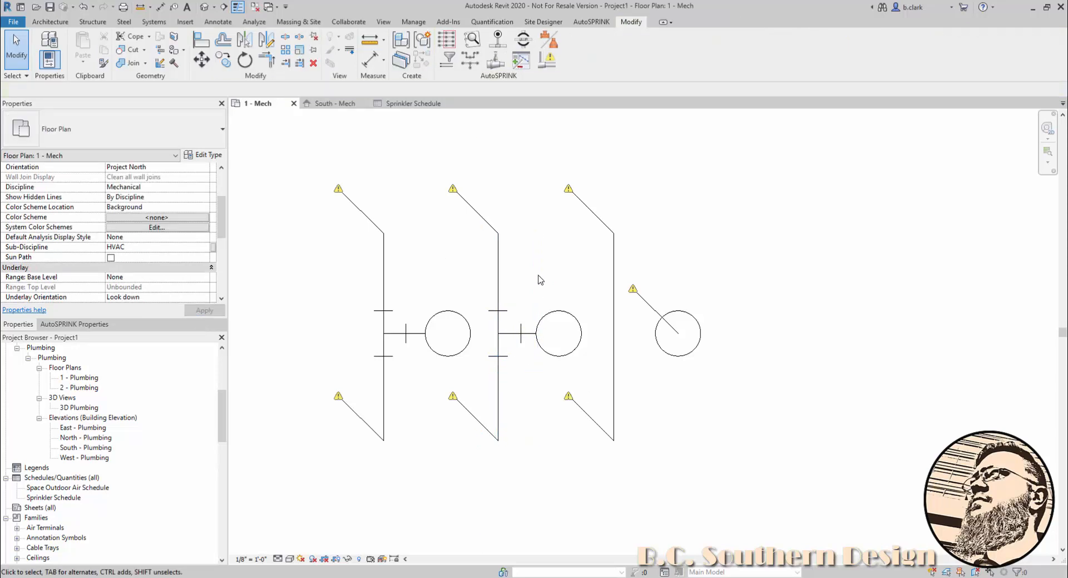
Check the rightmost global sprinkler's system properties, view the Sprinkler Schedule, and return to the 1 - Mech floor plan
{"action": "left_click", "coordinate": [701, 322]}
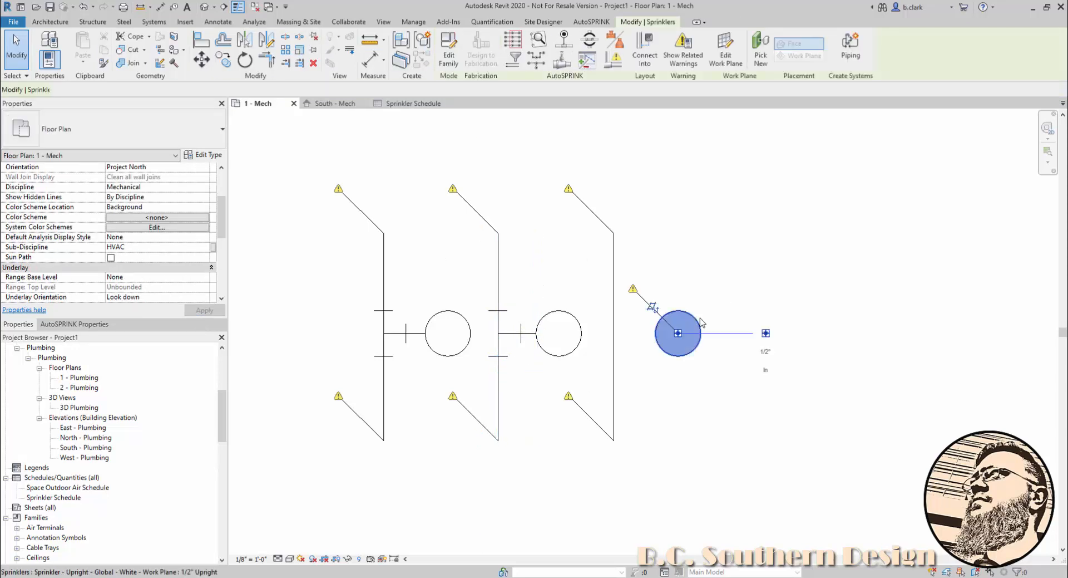
{"action": "scroll", "coordinate": [133, 203], "scroll_direction": "up", "scroll_amount": 1}
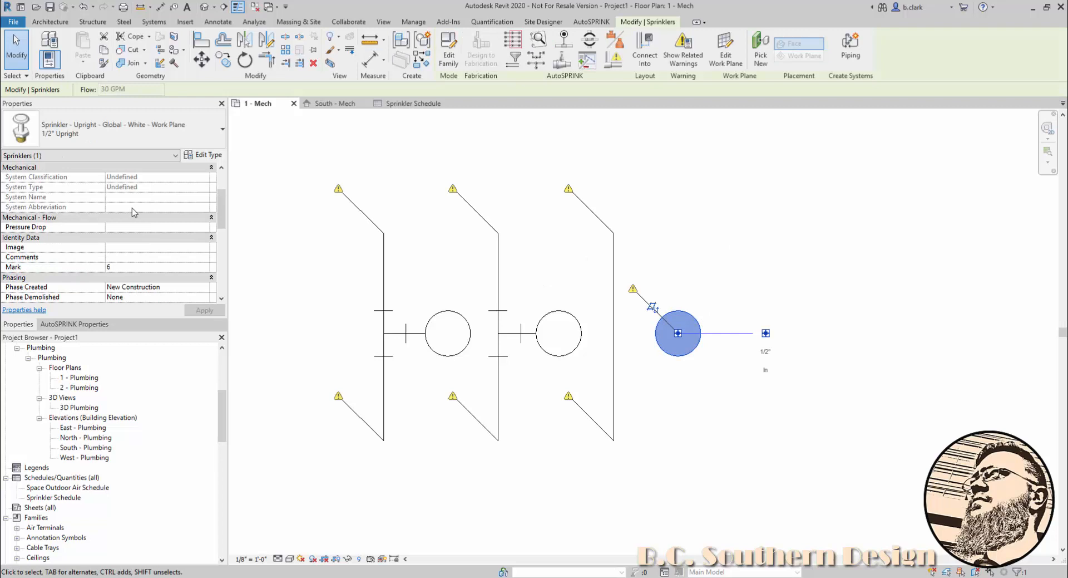
{"action": "left_click", "coordinate": [402, 103]}
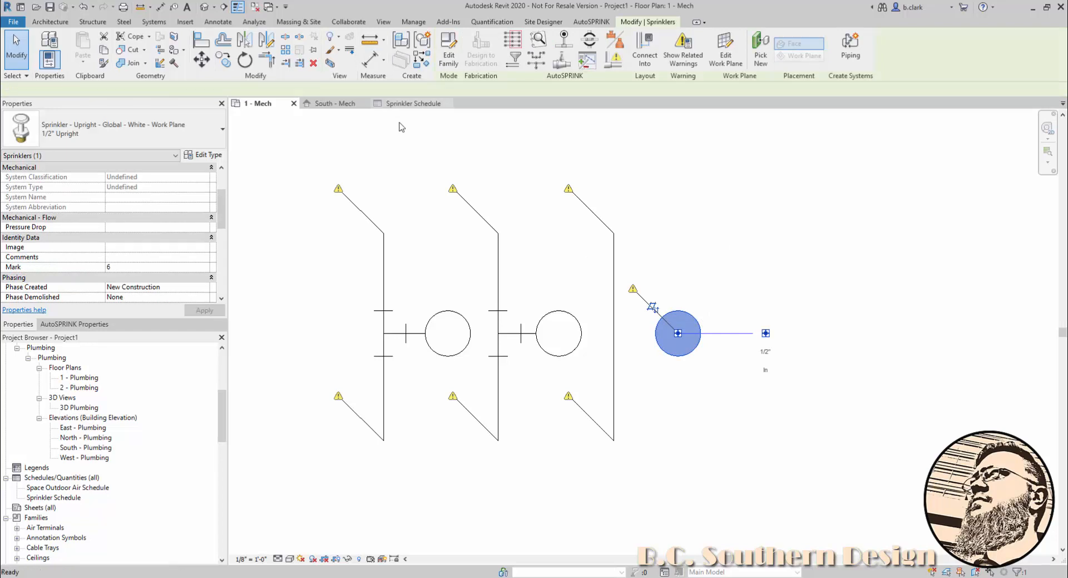
{"action": "left_click", "coordinate": [258, 103]}
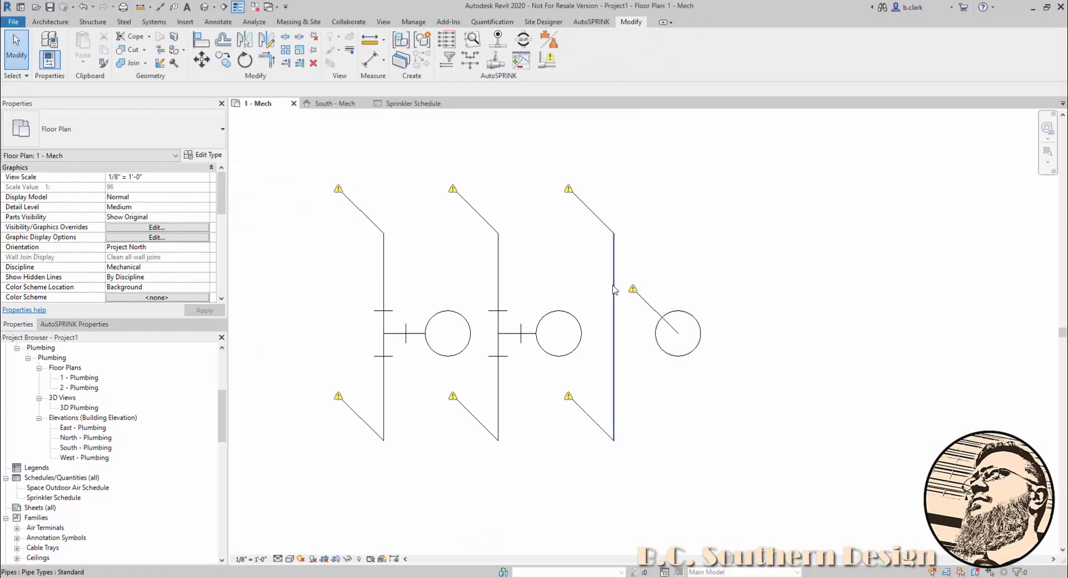
Check the rightmost pipe's system type and connect the global upright sprinkler into that pipe
{"action": "left_click", "coordinate": [614, 289]}
{"action": "scroll", "coordinate": [170, 231], "scroll_direction": "down", "scroll_amount": 5}
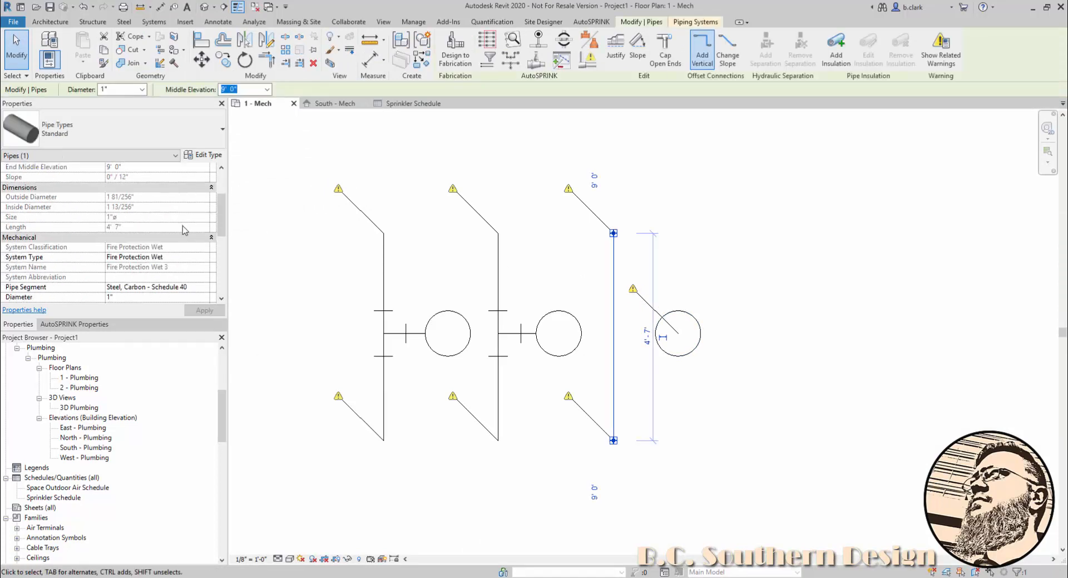
{"action": "left_click", "coordinate": [535, 141]}
{"action": "left_click", "coordinate": [676, 305]}
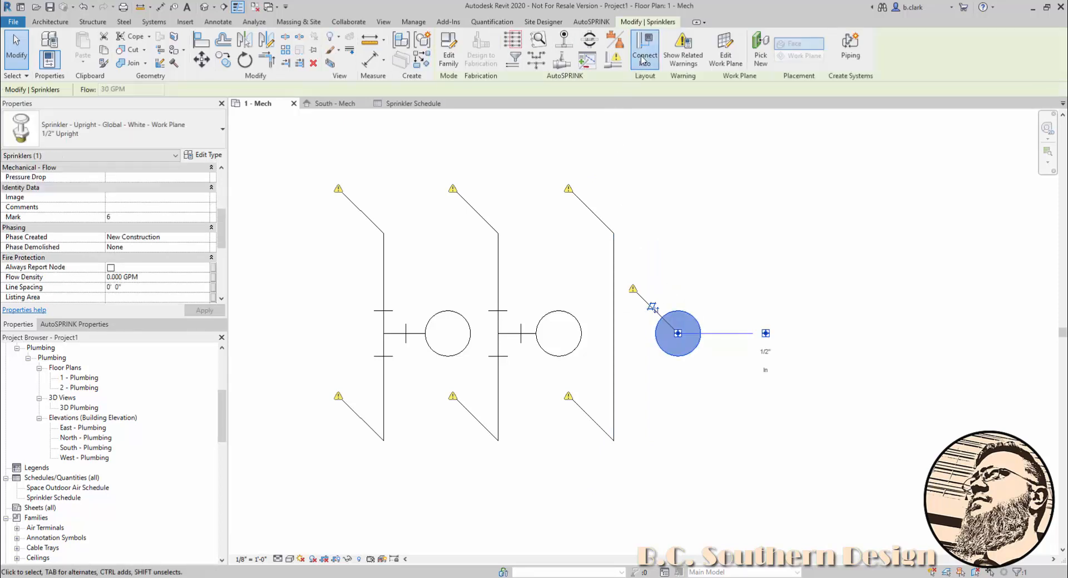
{"action": "left_click", "coordinate": [644, 58]}
{"action": "left_click", "coordinate": [620, 249]}
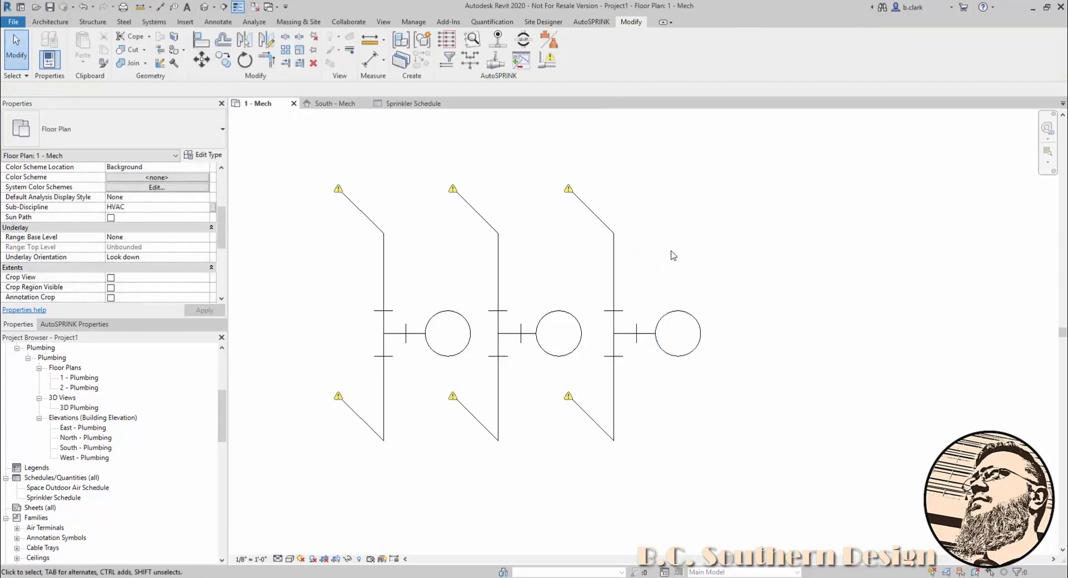
Check the connected global sprinkler's system classification, compare it with the Sprinkler Schedule, and return to the 1 - Mech floor plan
{"action": "left_click", "coordinate": [677, 310]}
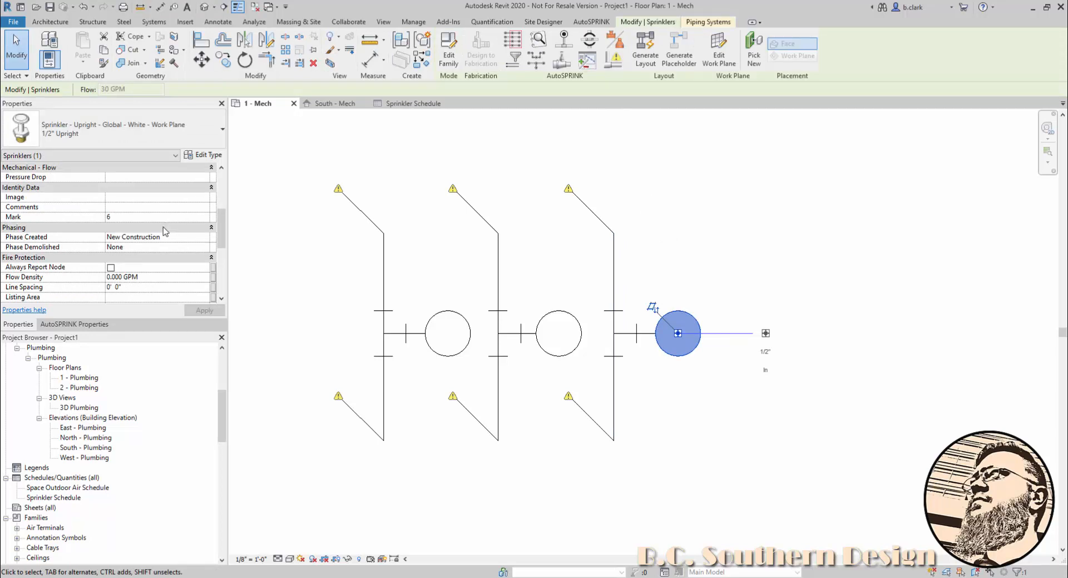
{"action": "scroll", "coordinate": [165, 231], "scroll_direction": "down", "scroll_amount": 3}
{"action": "scroll", "coordinate": [165, 231], "scroll_direction": "up", "scroll_amount": 6}
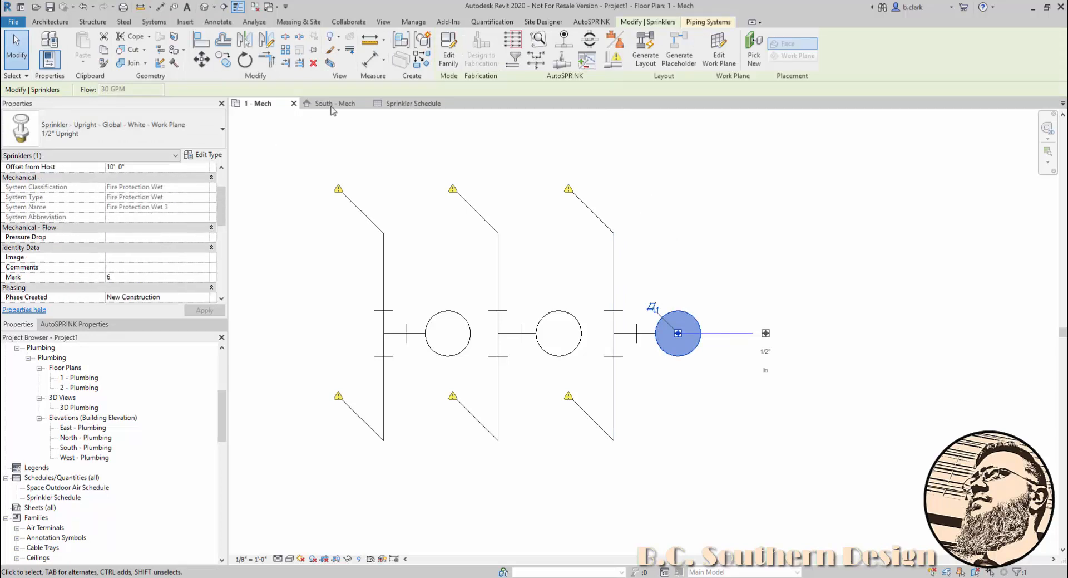
{"action": "left_click", "coordinate": [413, 103]}
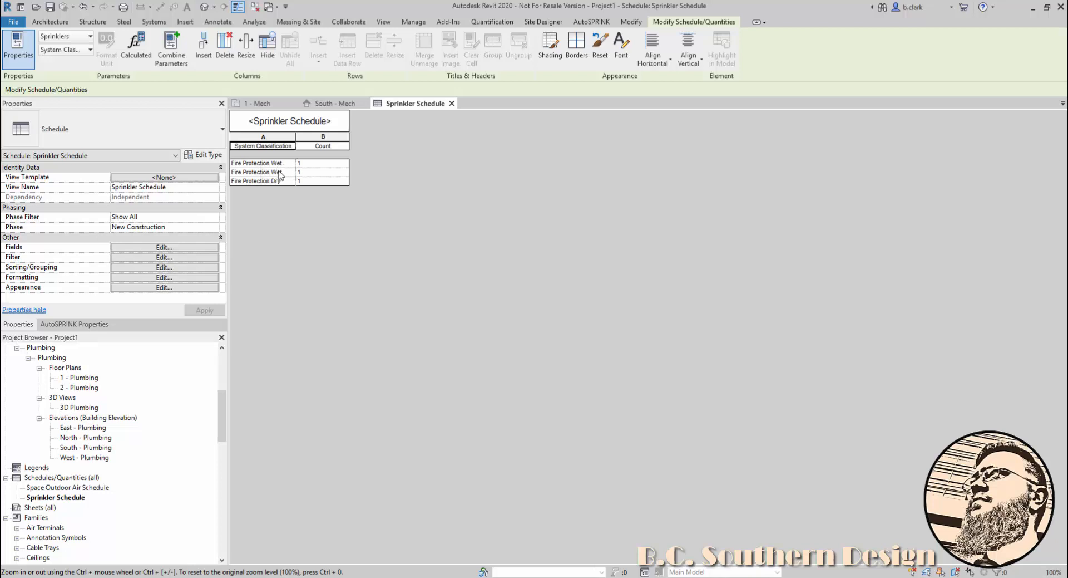
{"action": "left_click", "coordinate": [266, 104]}
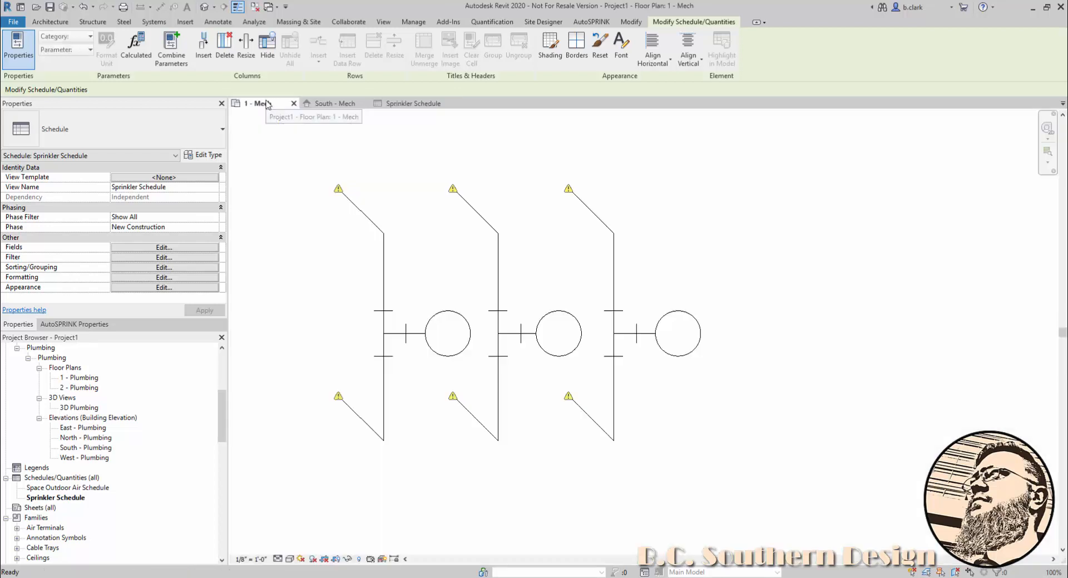
{"action": "scroll", "coordinate": [658, 382], "scroll_direction": "up", "scroll_amount": 2}
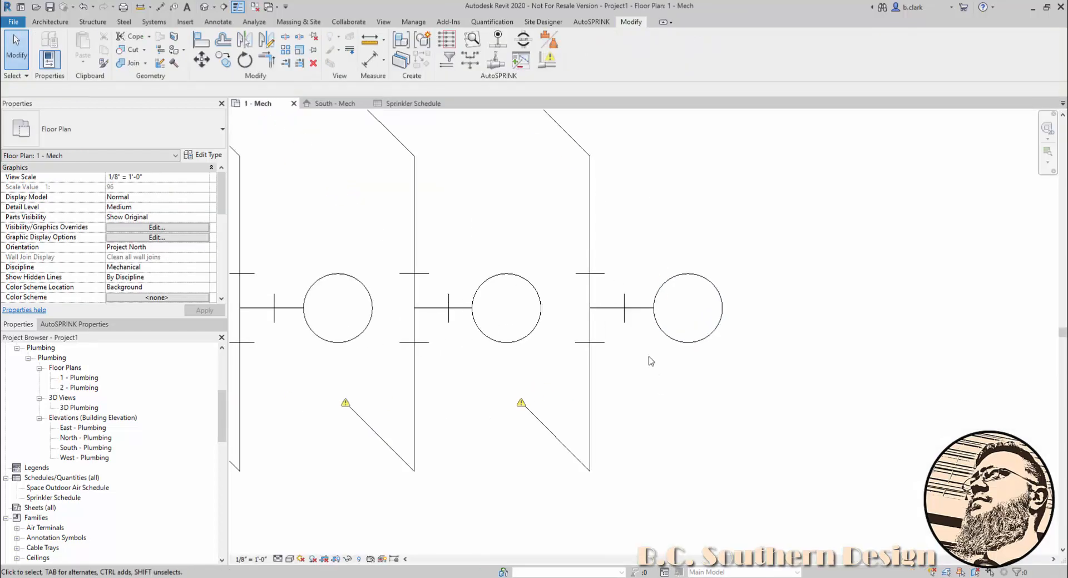
{"action": "scroll", "coordinate": [651, 361], "scroll_direction": "down", "scroll_amount": 1}
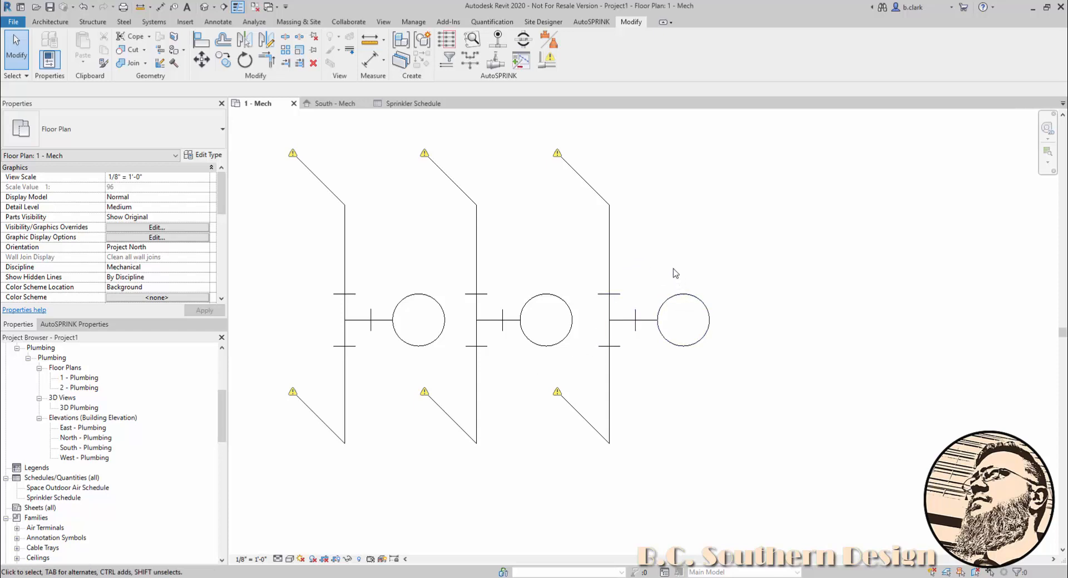
Review the System Type options of the rightmost pipe's upper segment and the system properties of its global sprinkler
{"action": "left_click", "coordinate": [610, 249]}
{"action": "scroll", "coordinate": [186, 278], "scroll_direction": "down", "scroll_amount": 1}
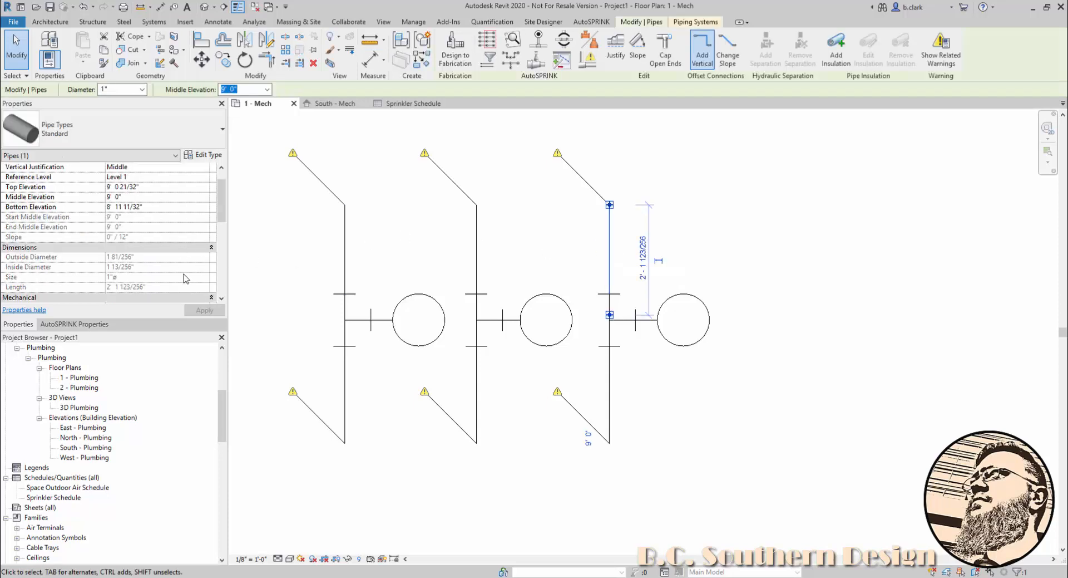
{"action": "scroll", "coordinate": [186, 279], "scroll_direction": "down", "scroll_amount": 3}
{"action": "left_click", "coordinate": [200, 257]}
{"action": "left_click", "coordinate": [170, 257]}
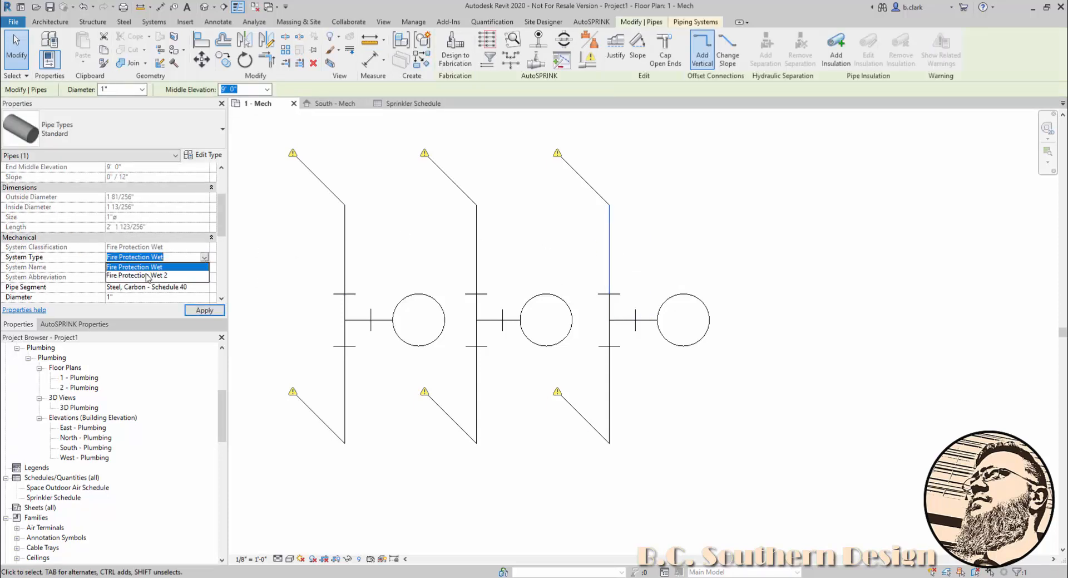
{"action": "left_click", "coordinate": [687, 304]}
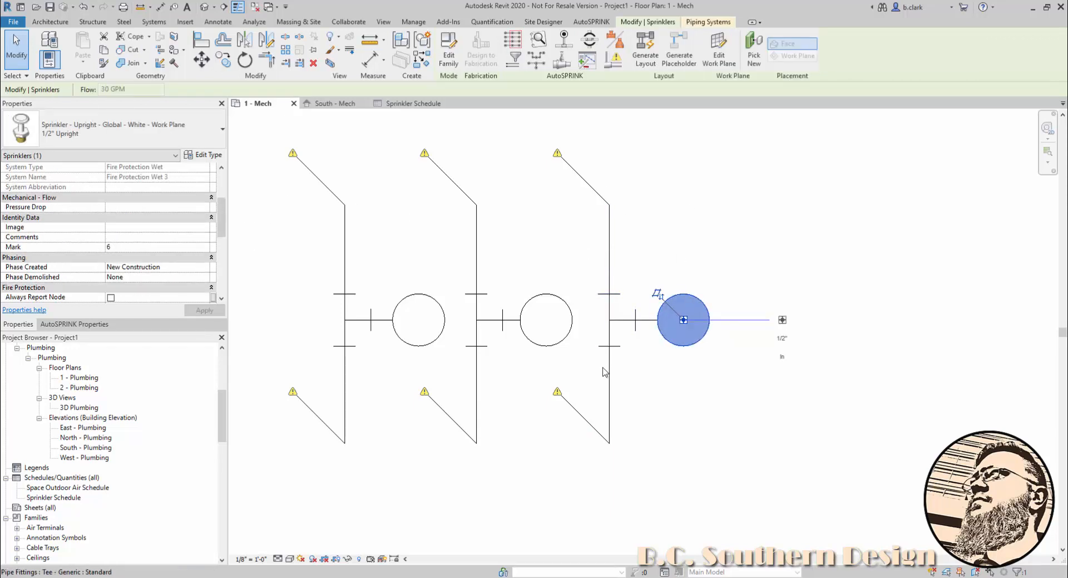
{"action": "left_click", "coordinate": [661, 375]}
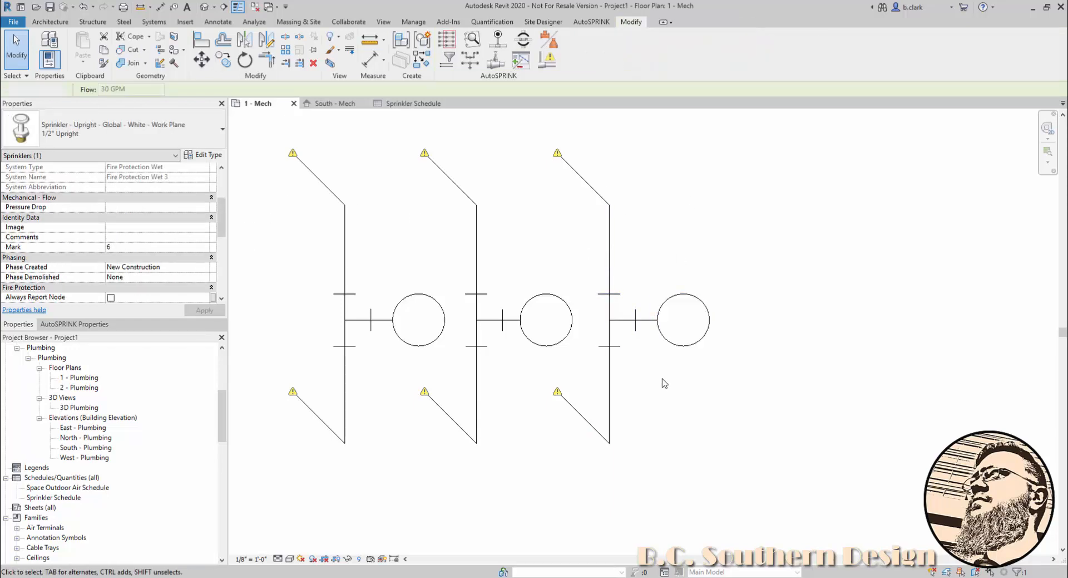
Open the South - Mech elevation and set its detail level to Fine around the rightmost global sprinkler
{"action": "left_click", "coordinate": [342, 104]}
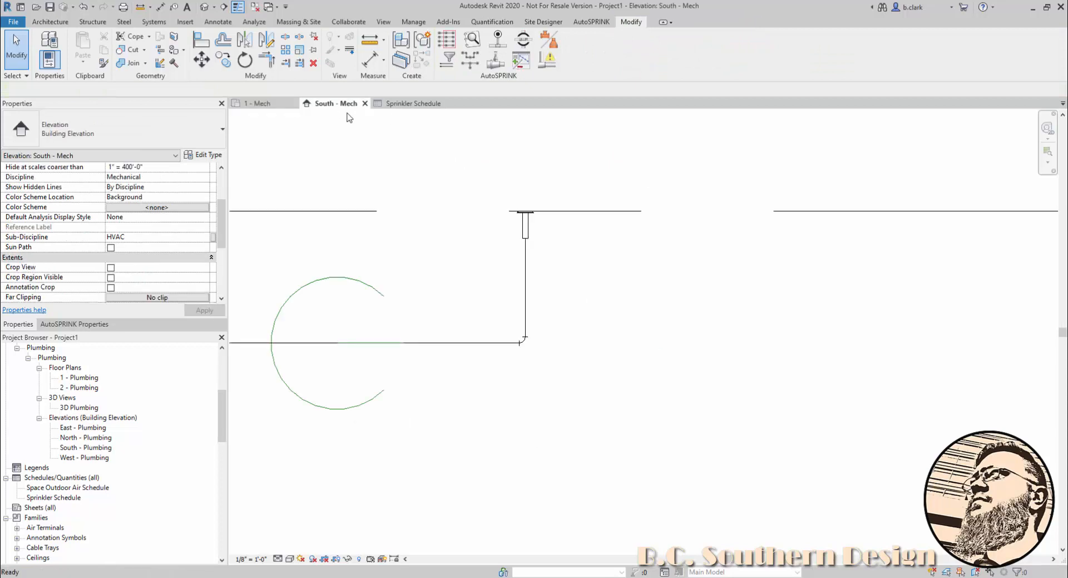
{"action": "left_click", "coordinate": [278, 558]}
{"action": "left_click", "coordinate": [293, 552]}
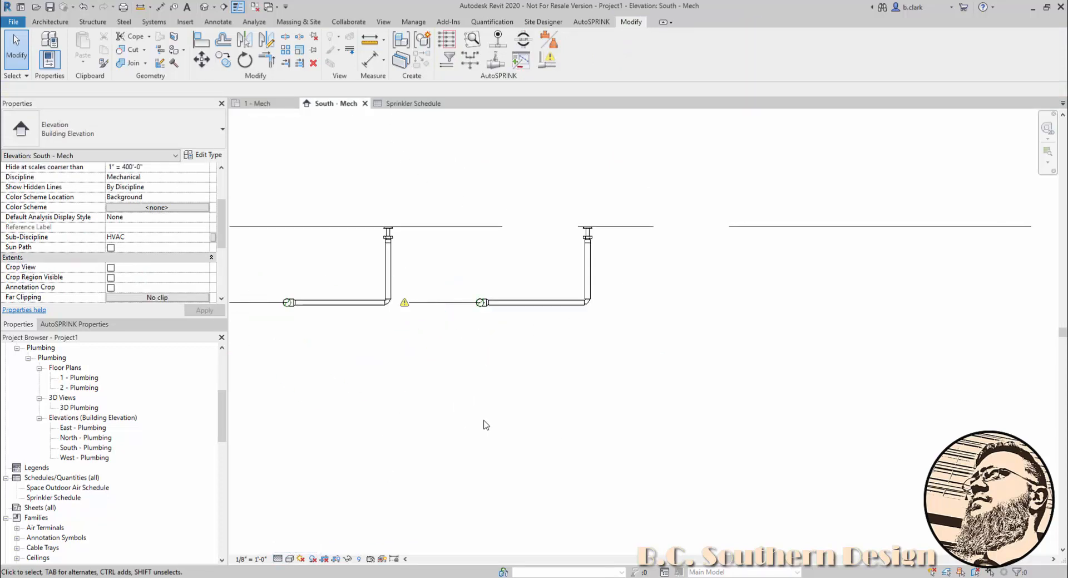
{"action": "scroll", "coordinate": [605, 221], "scroll_direction": "up", "scroll_amount": 2}
{"action": "scroll", "coordinate": [612, 284], "scroll_direction": "down", "scroll_amount": 3}
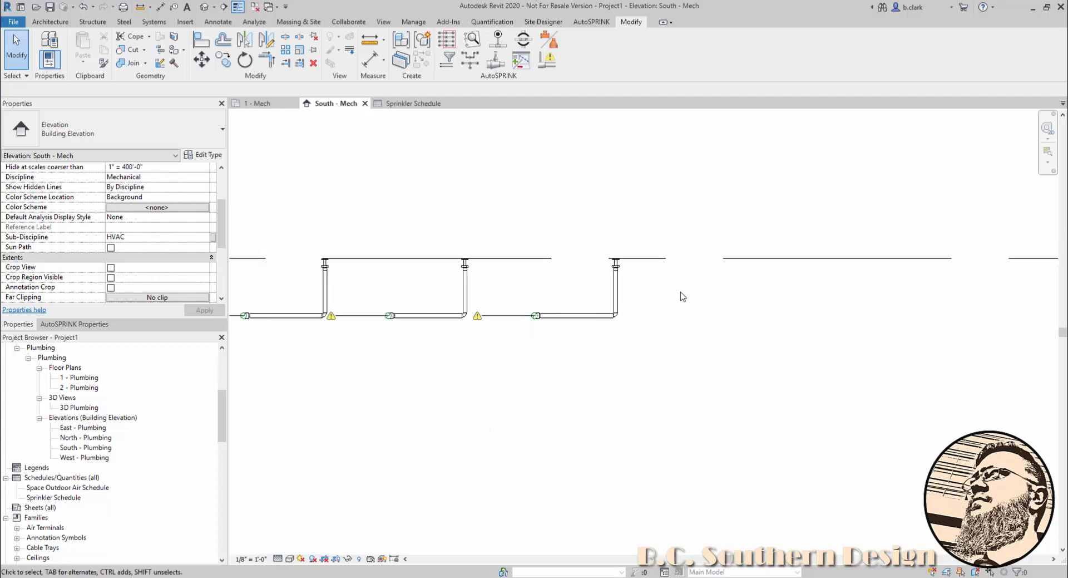
{"action": "scroll", "coordinate": [632, 286], "scroll_direction": "up", "scroll_amount": 3}
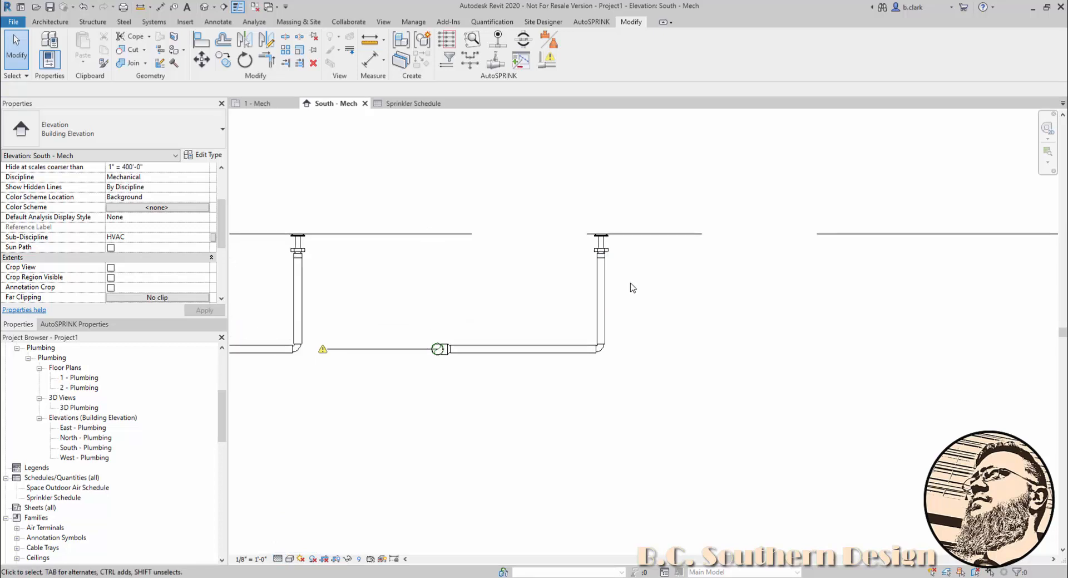
{"action": "scroll", "coordinate": [633, 287], "scroll_direction": "up", "scroll_amount": 2}
Detach the vertical pipe from the global sprinkler, check its System Type, and delete the pipe
{"action": "left_click", "coordinate": [598, 276]}
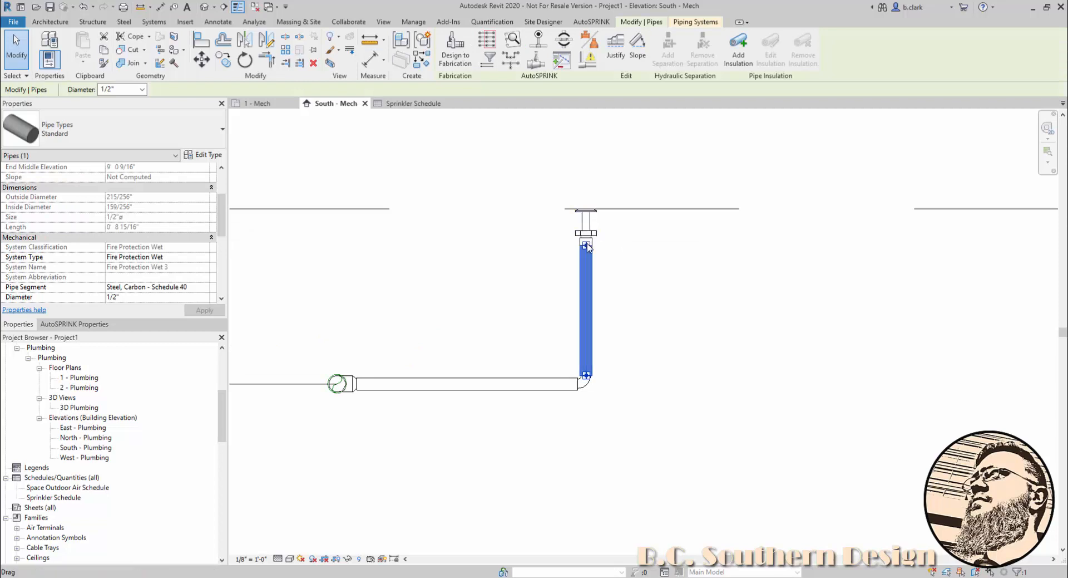
{"action": "left_click_drag", "start_coordinate": [586, 244], "coordinate": [584, 272]}
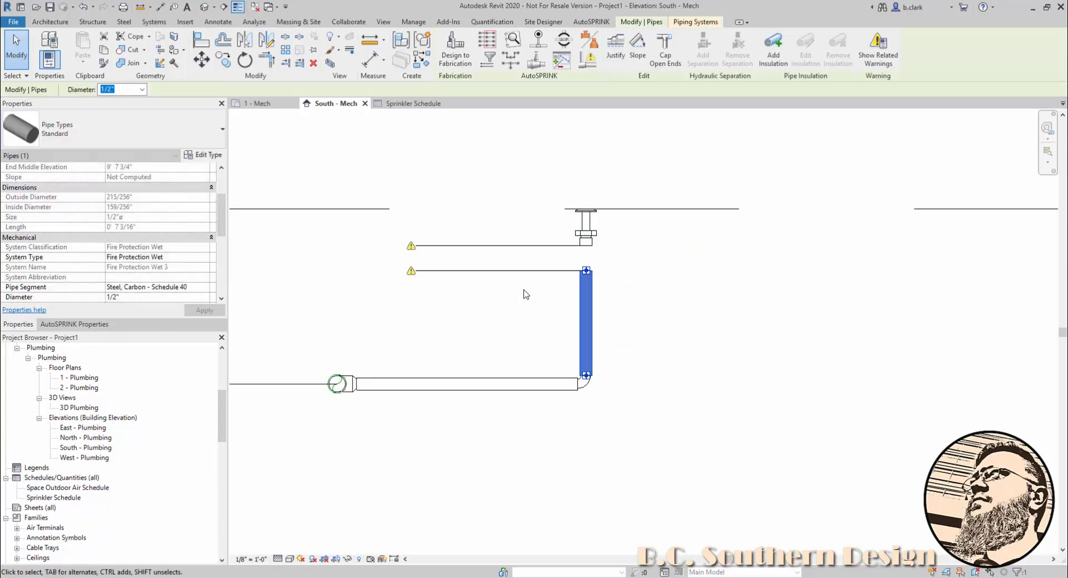
{"action": "left_click", "coordinate": [205, 258]}
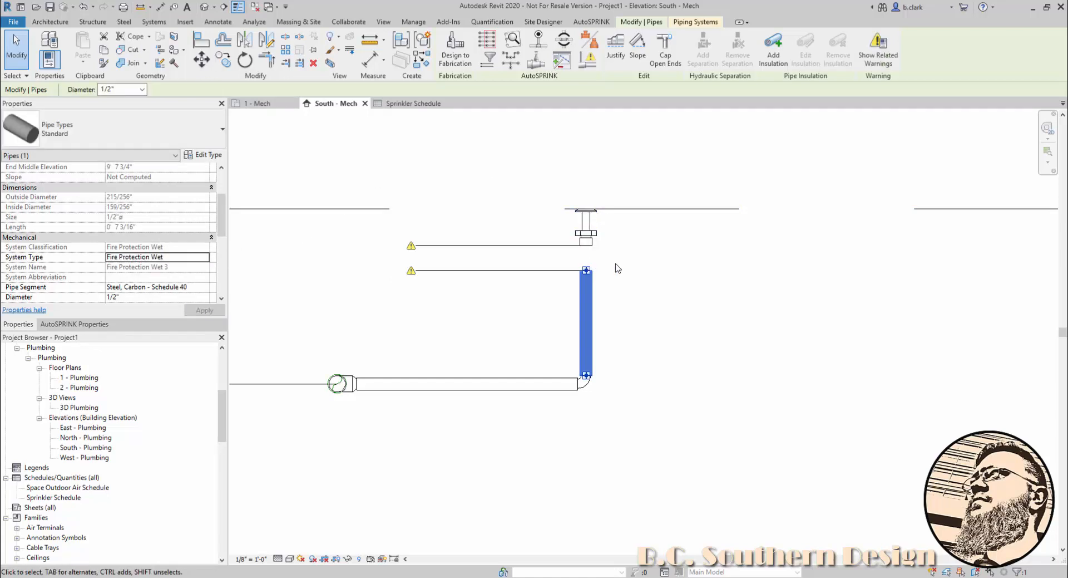
{"action": "key", "text": "Delete"}
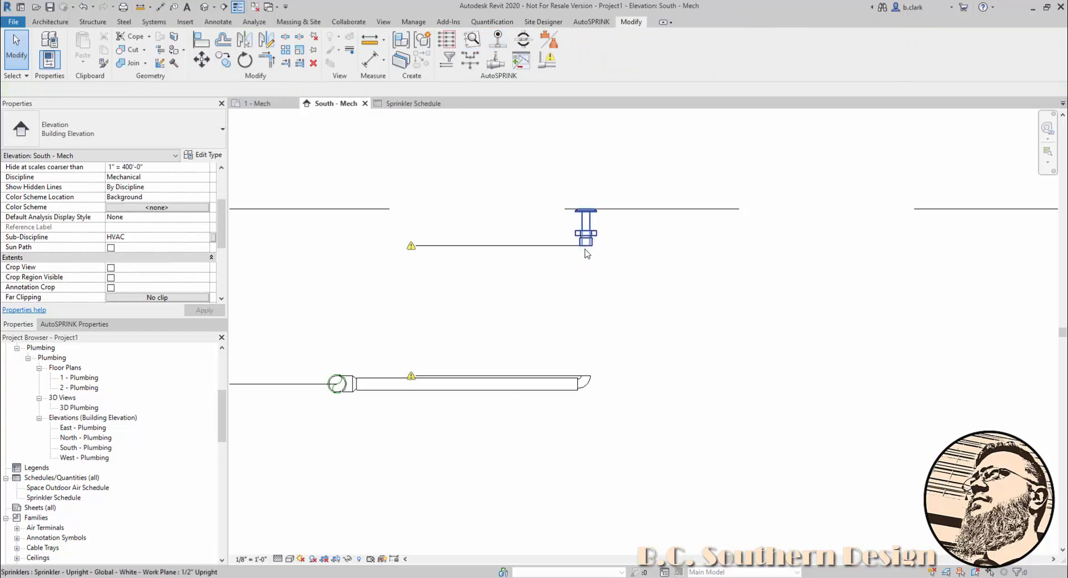
Draw a 1/2" Fire Protection Dry pipe about 4 1/2" long straight down from the global sprinkler's connector
{"action": "left_click", "coordinate": [477, 379]}
{"action": "right_click", "coordinate": [487, 386]}
{"action": "left_click", "coordinate": [503, 222]}
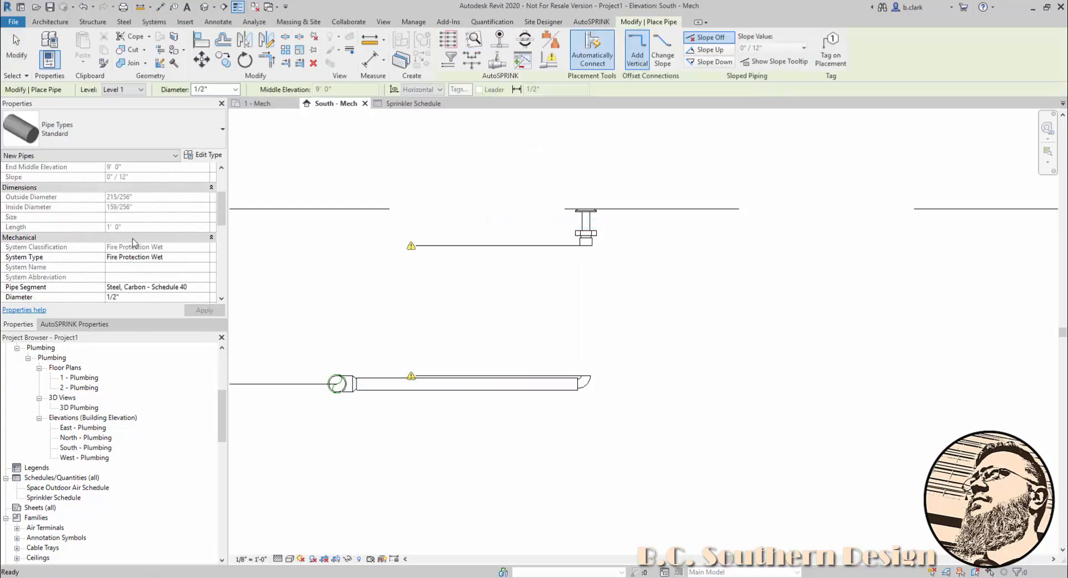
{"action": "left_click", "coordinate": [204, 256]}
{"action": "left_click", "coordinate": [205, 256]}
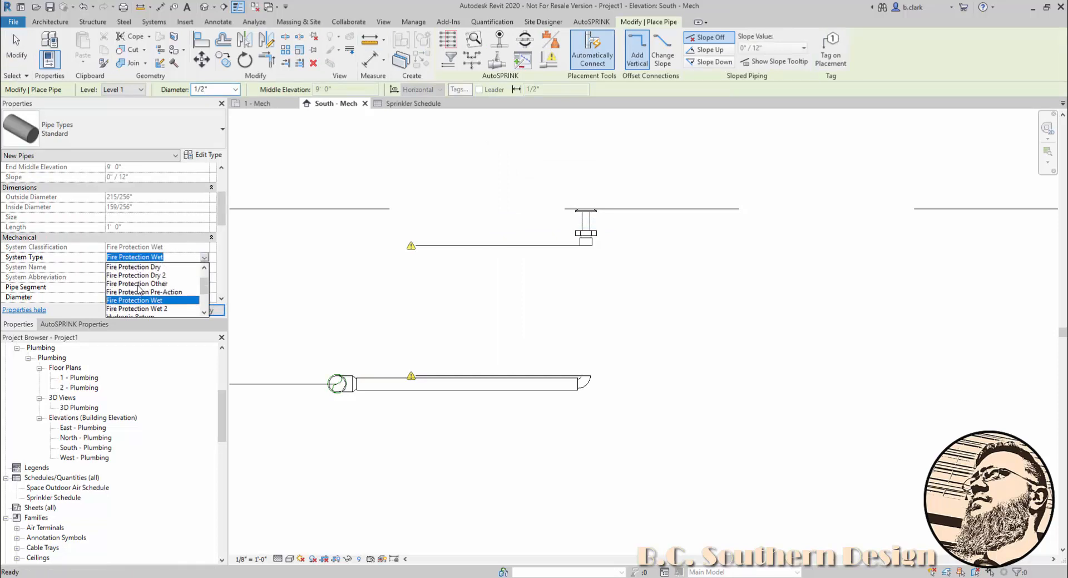
{"action": "left_click", "coordinate": [139, 267]}
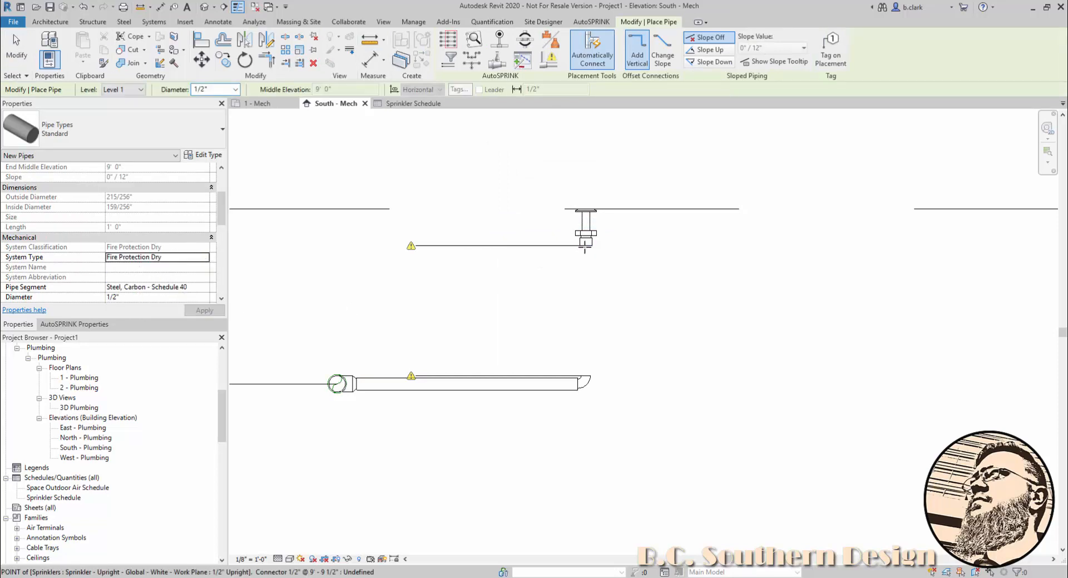
{"action": "left_click", "coordinate": [584, 248]}
{"action": "left_click", "coordinate": [585, 310]}
{"action": "key", "text": "Escape"}
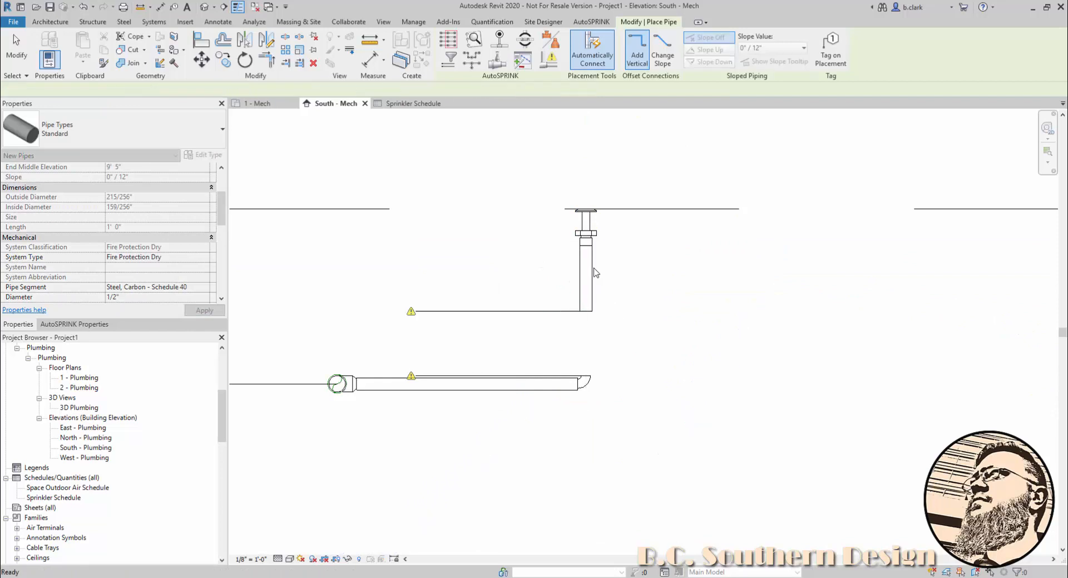
{"action": "key", "text": "Escape"}
Extend the new dry pipe's lower end down to the open elbow on the horizontal wet branch and connect them
{"action": "left_click", "coordinate": [585, 272]}
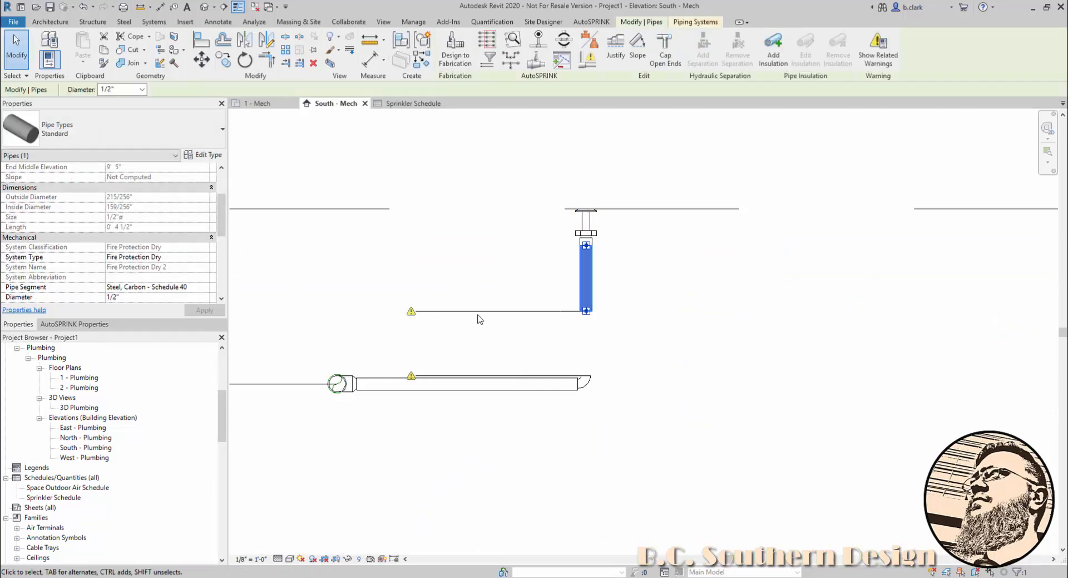
{"action": "left_click_drag", "start_coordinate": [586, 310], "coordinate": [580, 383]}
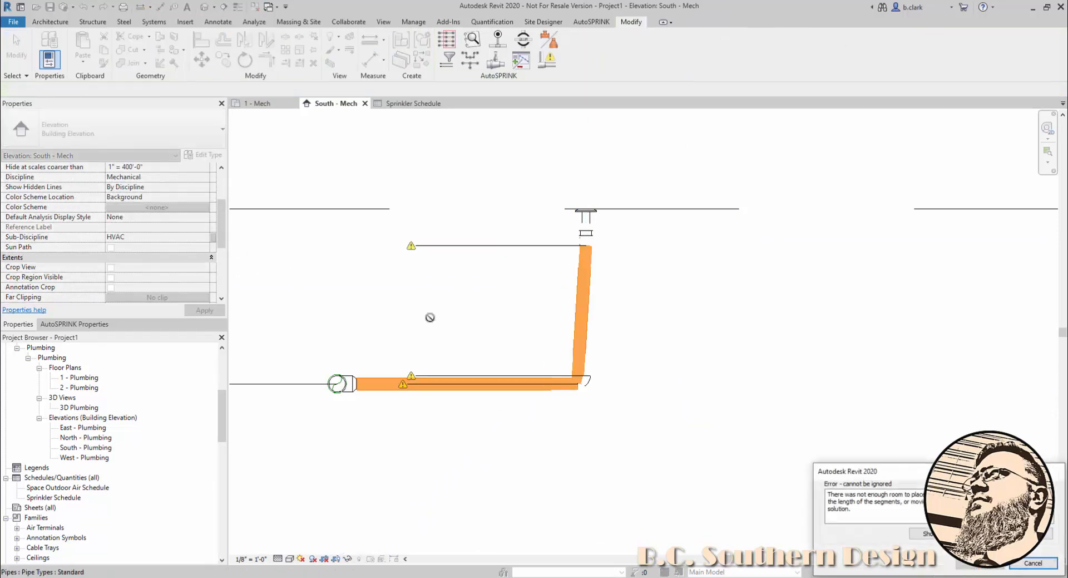
{"action": "key", "text": "Escape"}
{"action": "left_click", "coordinate": [585, 301]}
{"action": "left_click_drag", "start_coordinate": [586, 310], "coordinate": [587, 375]}
Check the system type of the horizontal branch, the reconnected vertical pipe and the global sprinkler
{"action": "left_click", "coordinate": [532, 356]}
{"action": "left_click", "coordinate": [538, 384]}
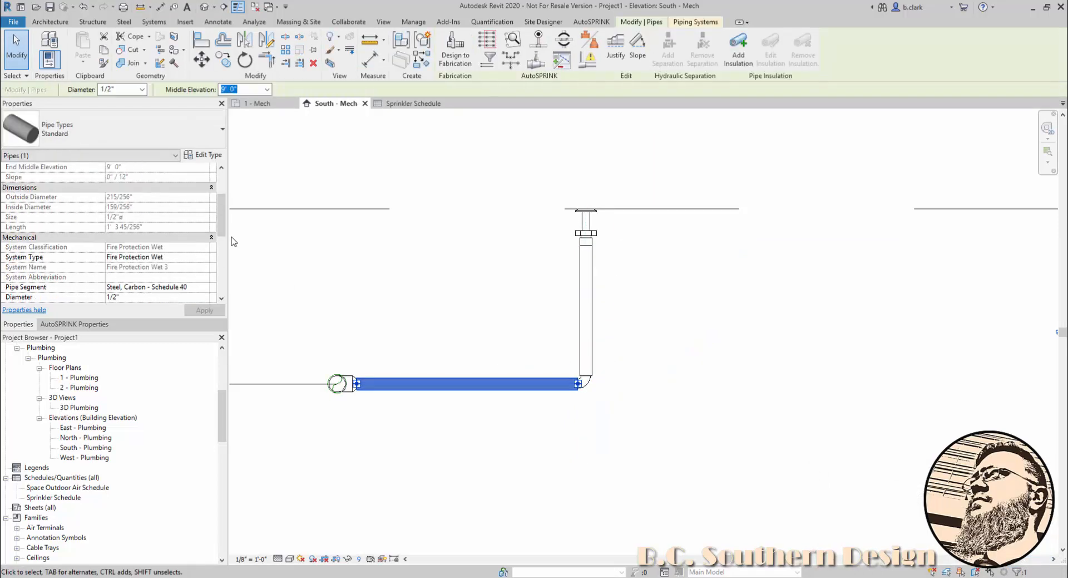
{"action": "left_click", "coordinate": [591, 312]}
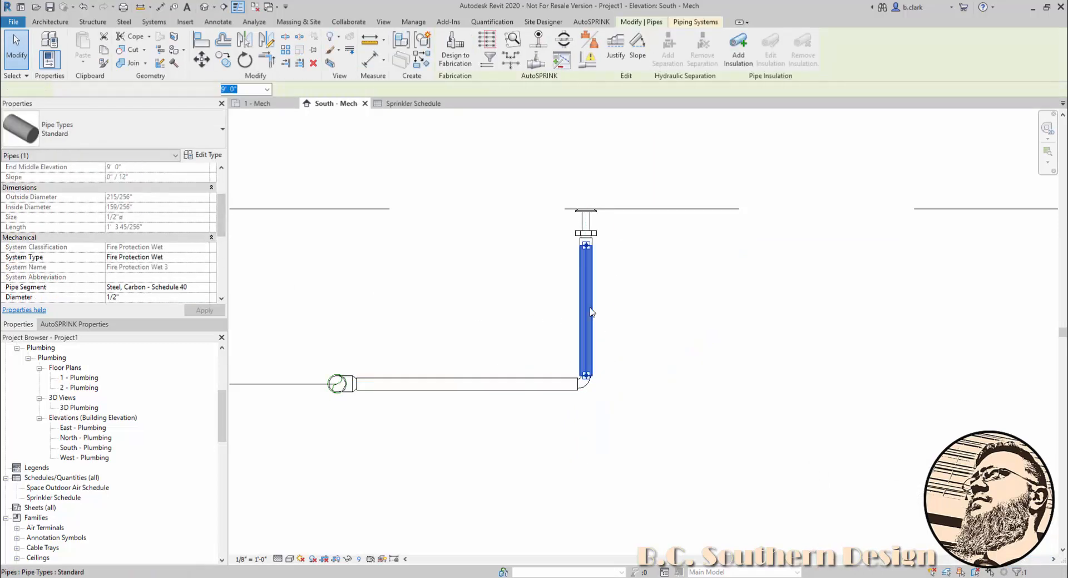
{"action": "left_click", "coordinate": [595, 232]}
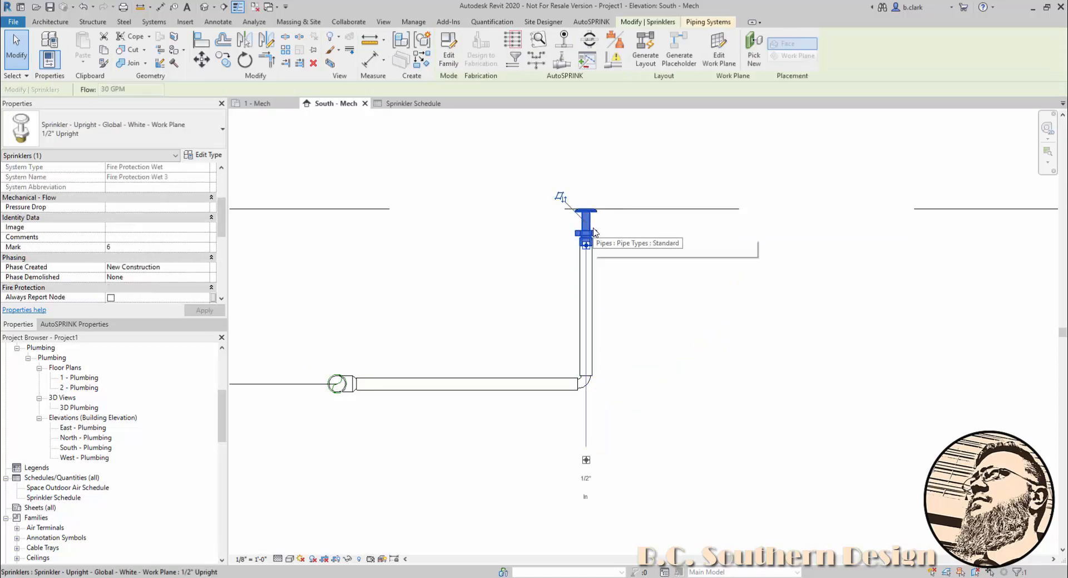
{"action": "scroll", "coordinate": [167, 192], "scroll_direction": "up", "scroll_amount": 1}
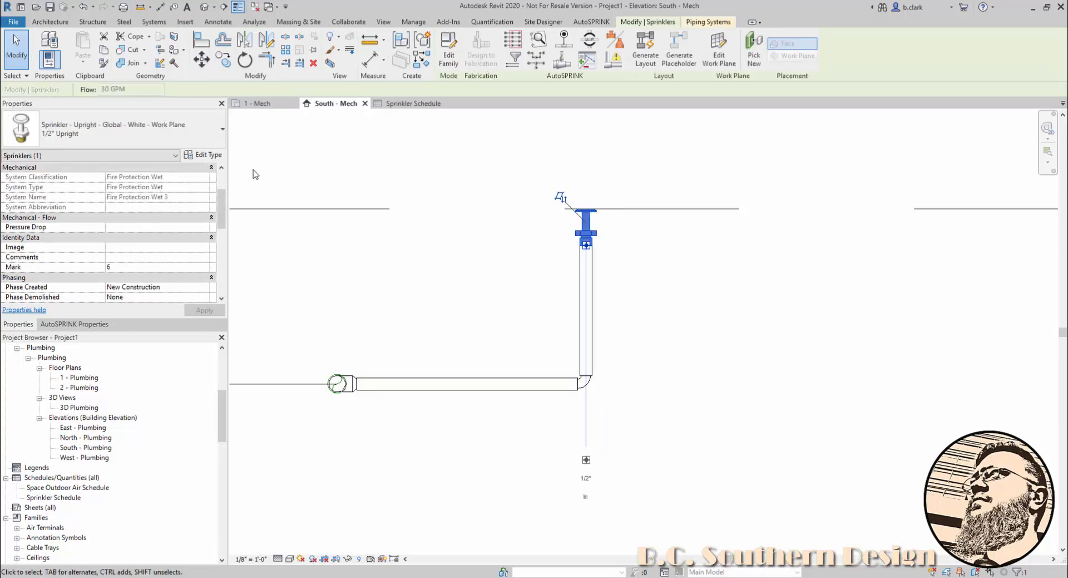
Open the Sprinkler Schedule and examine the system classification in its second sprinkler row
{"action": "left_click", "coordinate": [451, 159]}
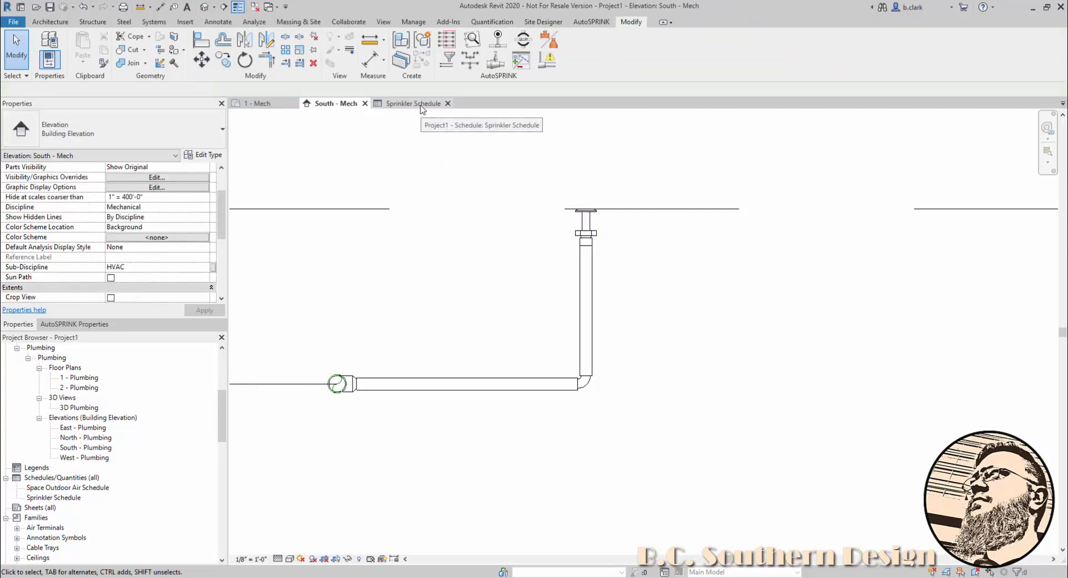
{"action": "left_click", "coordinate": [586, 231]}
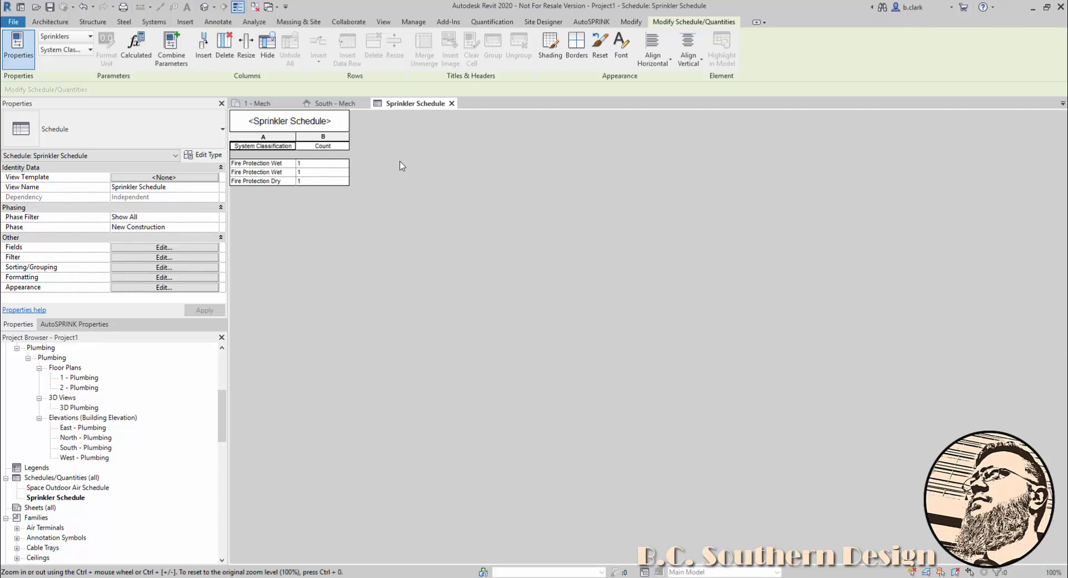
{"action": "left_click", "coordinate": [278, 172]}
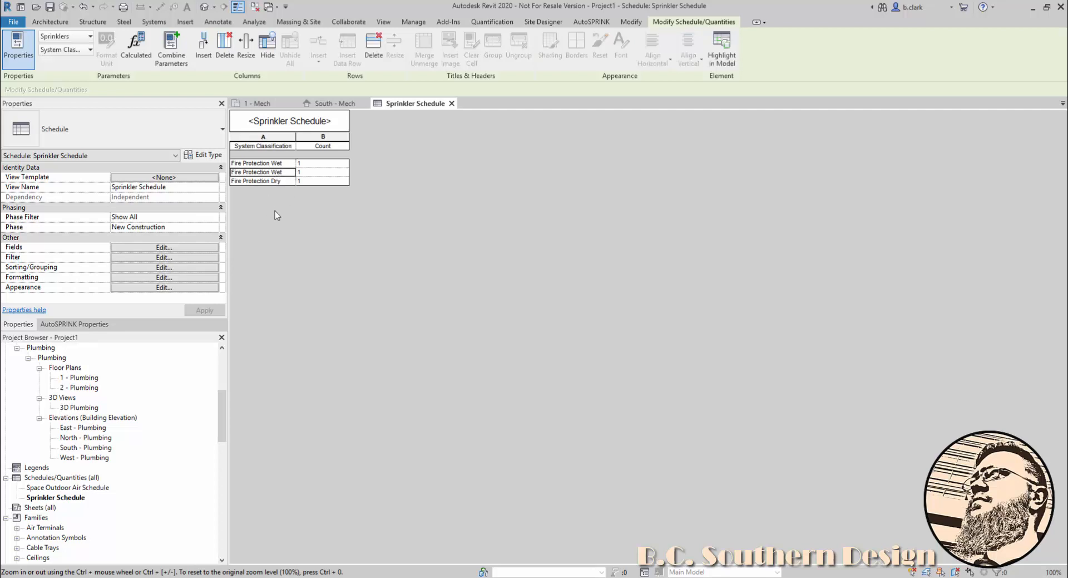